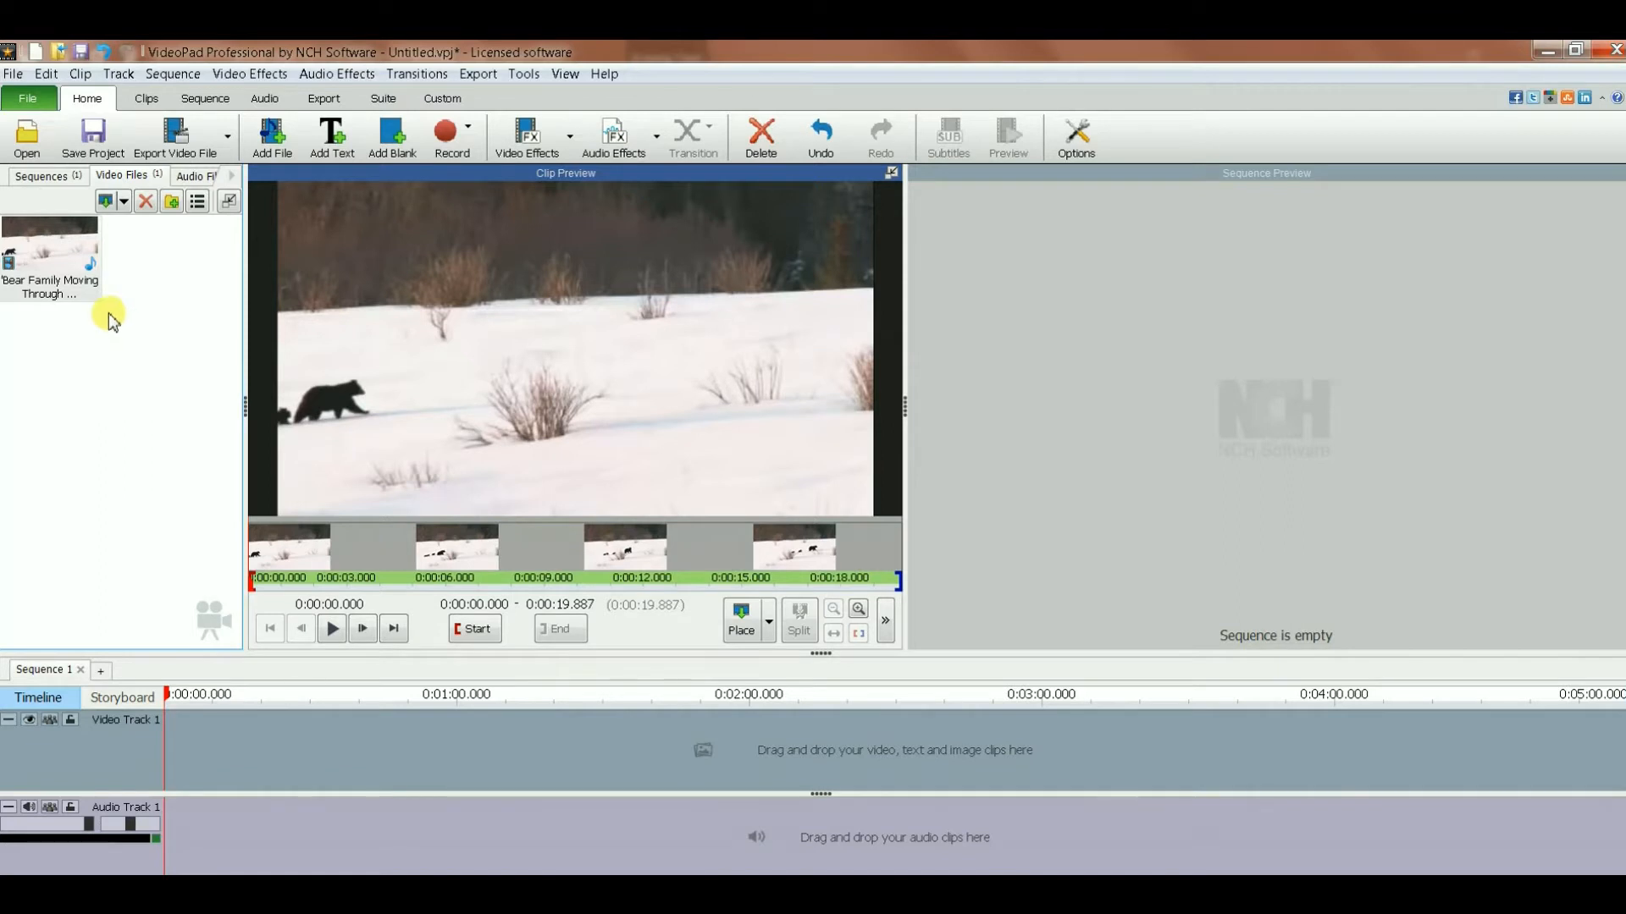
Select the bear family video in the bin and play it through in the clip preview.
{"action": "left_click", "coordinate": [338, 631]}
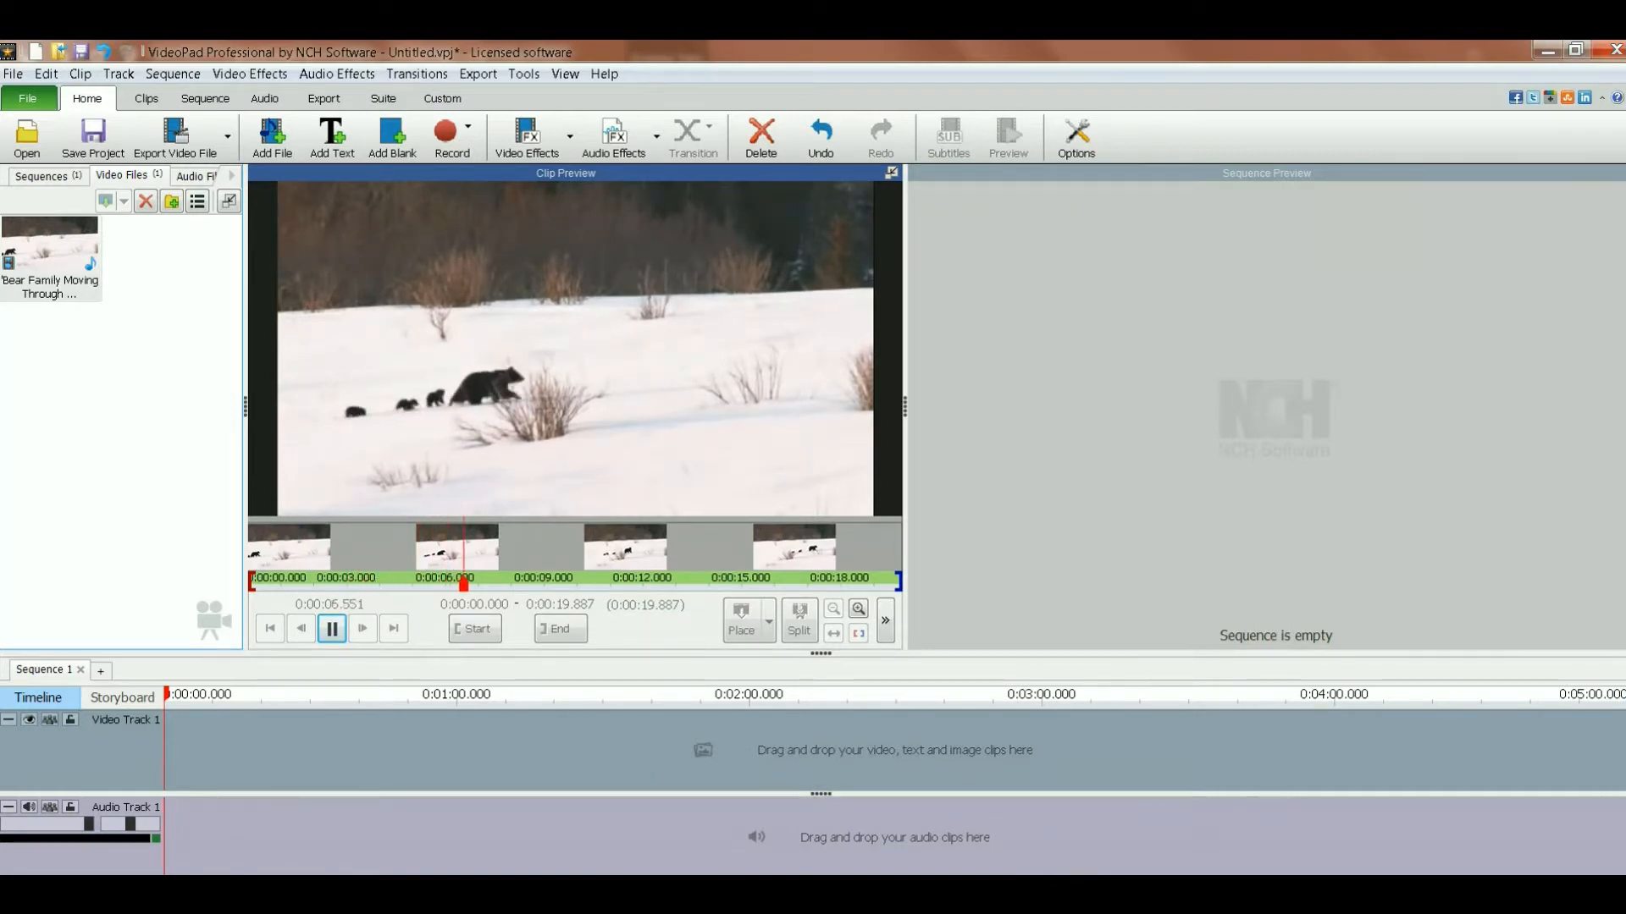
{"action": "left_click", "coordinate": [1544, 894]}
{"action": "left_click_drag", "start_coordinate": [1516, 753], "coordinate": [1566, 790]}
{"action": "left_click", "coordinate": [1115, 715]}
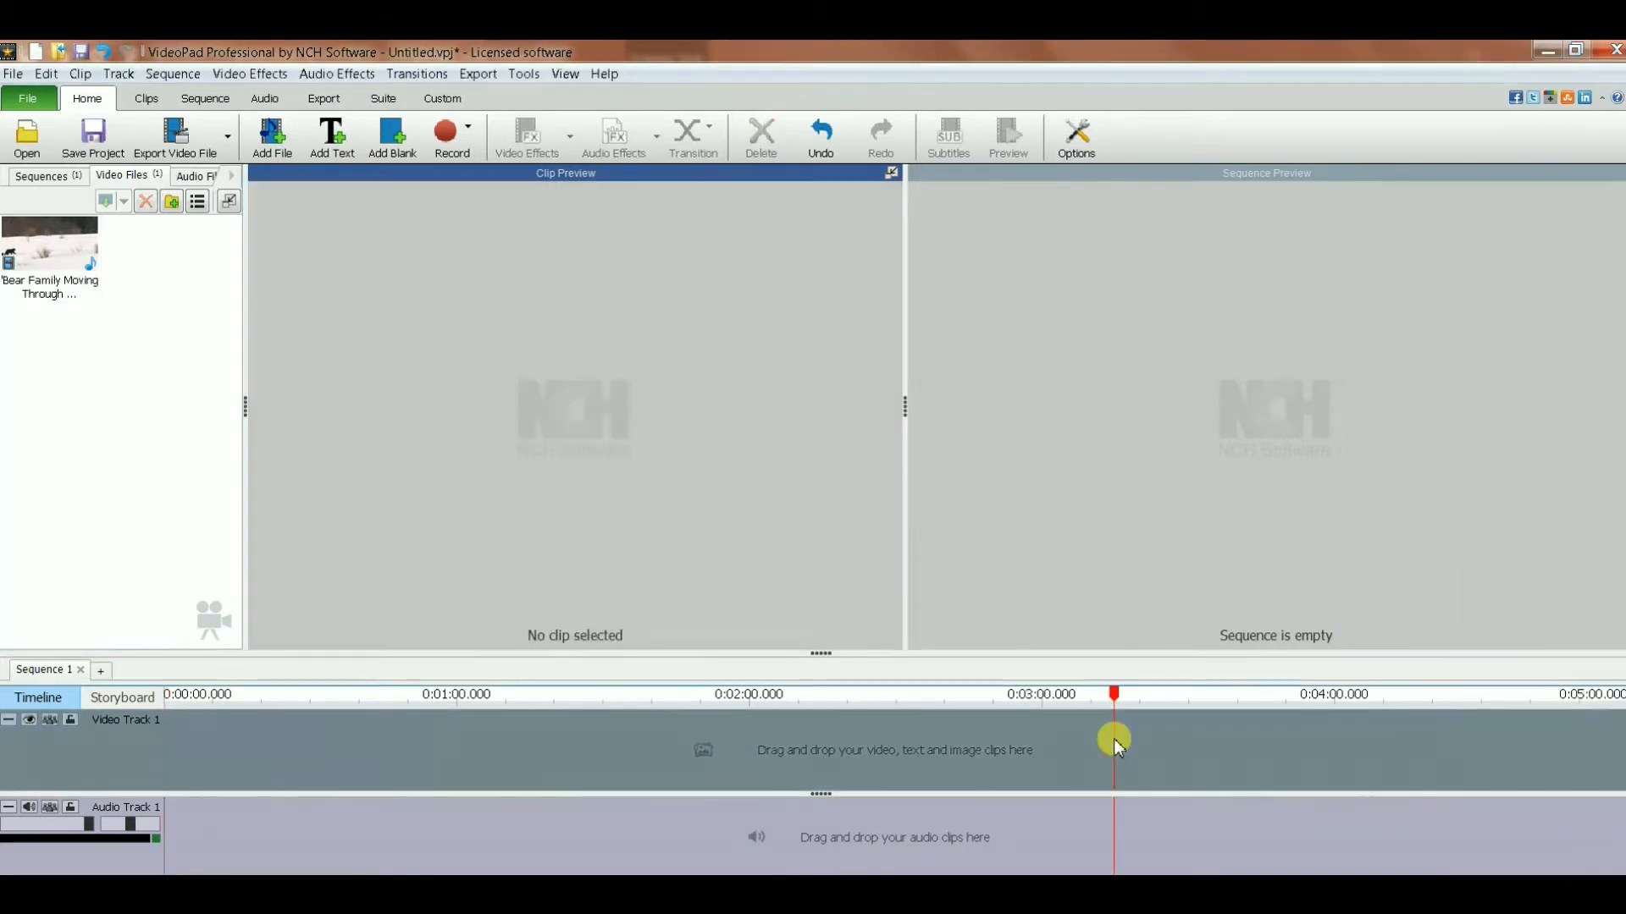
{"action": "left_click", "coordinate": [35, 251]}
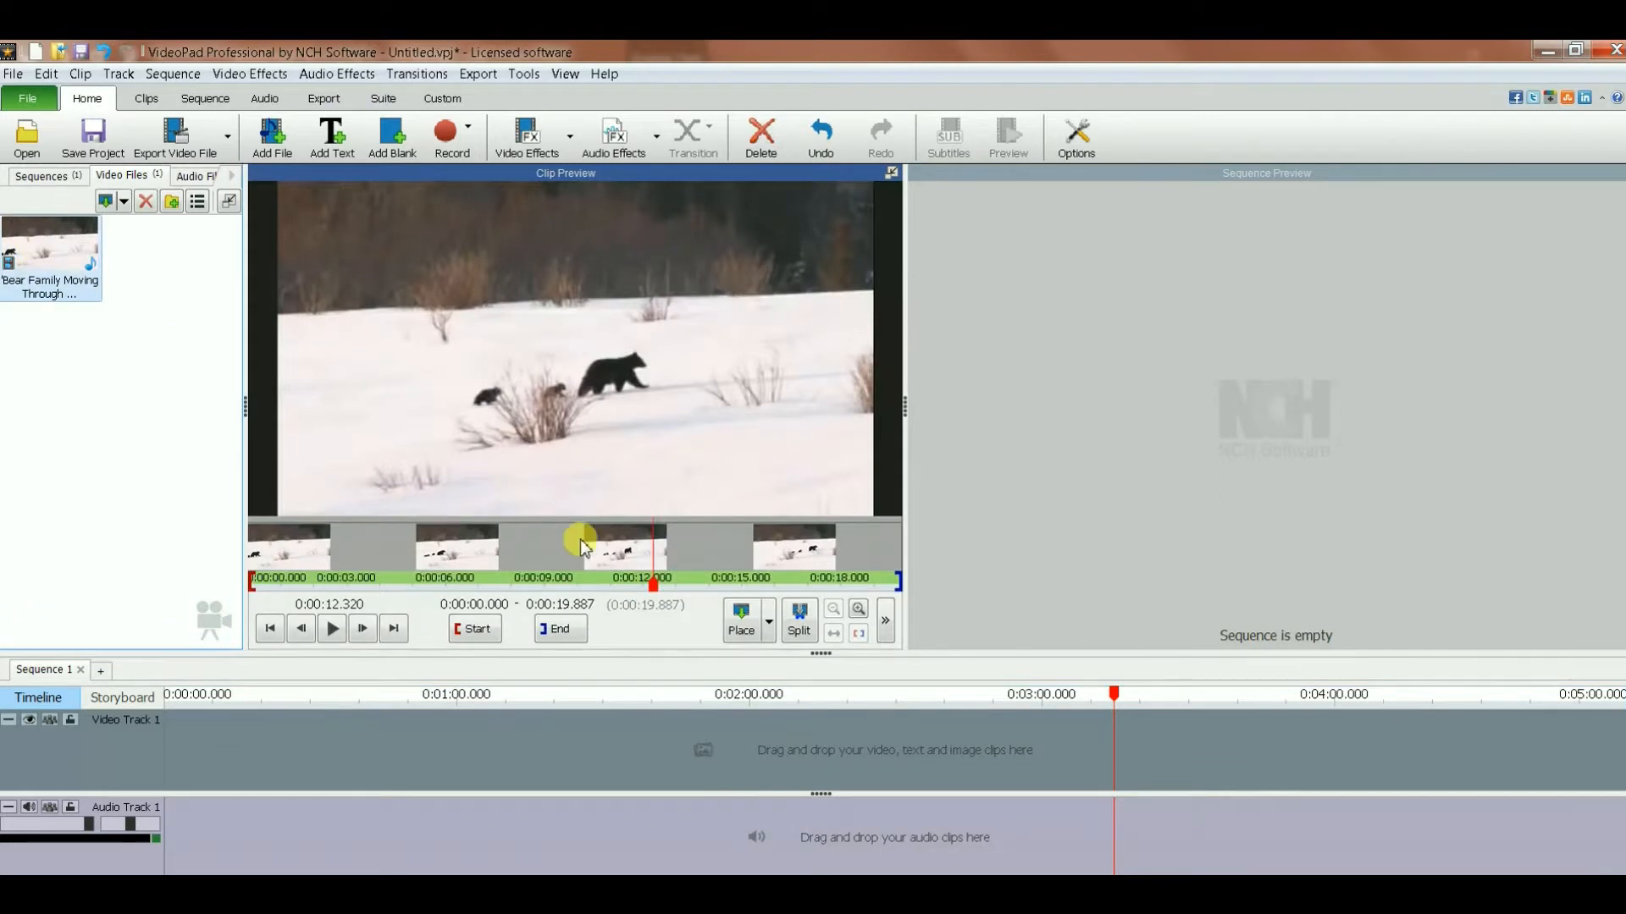
{"action": "left_click", "coordinate": [334, 629]}
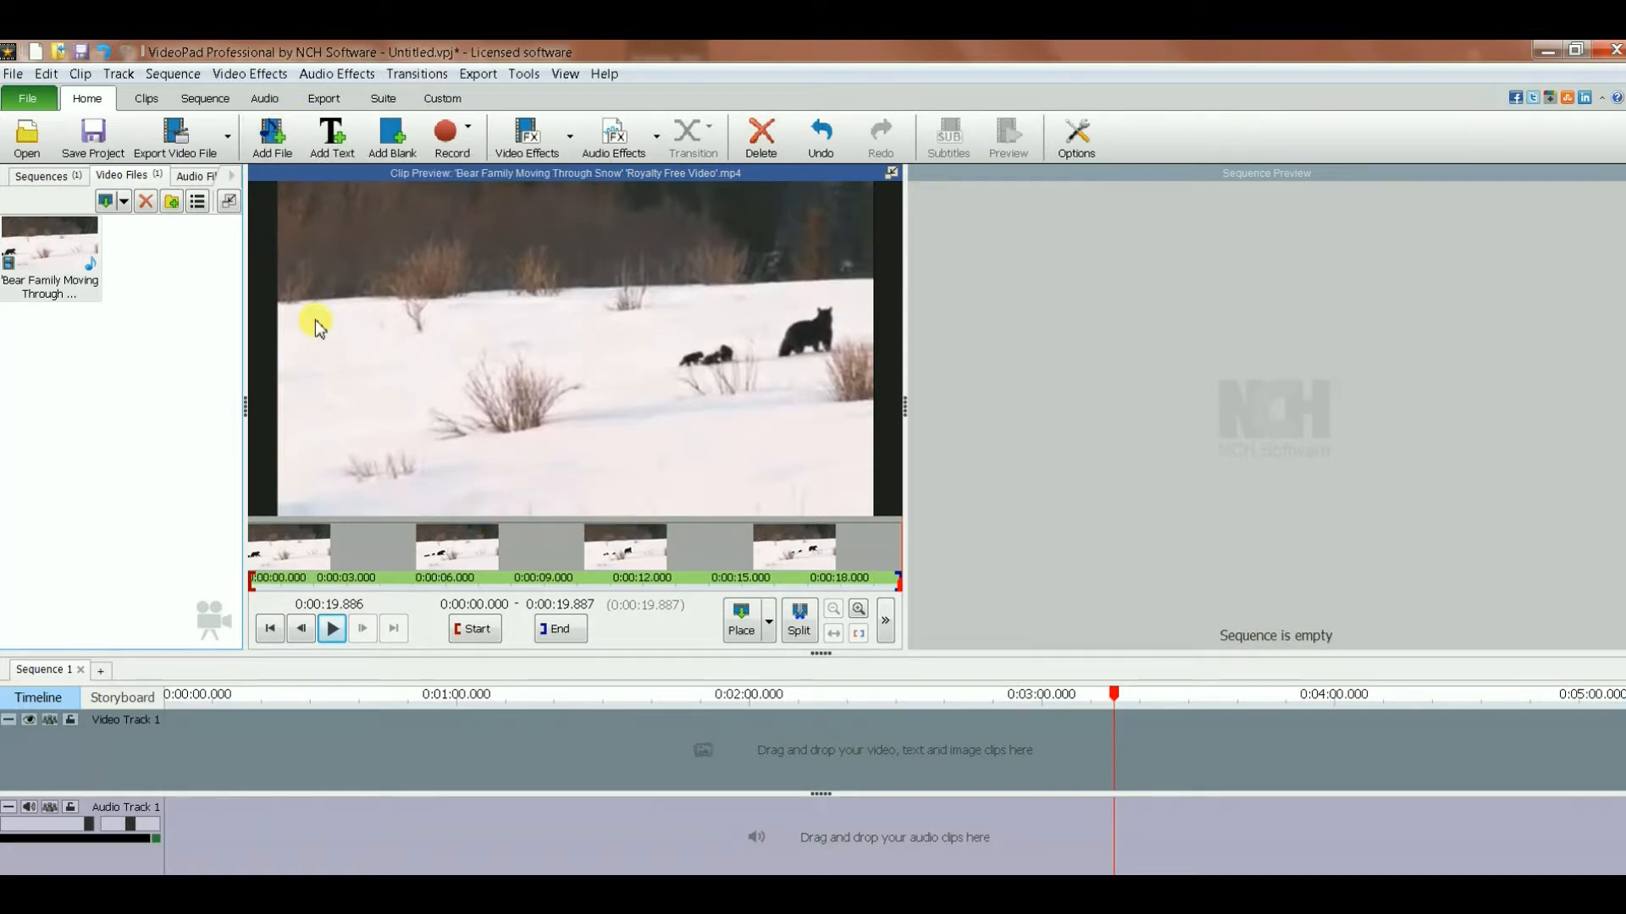
Add a new text clip and copy the sentence "Black bears tend to be solitary animals, with the exception of mothers and cubs." from Notepad.
{"action": "left_click", "coordinate": [274, 140]}
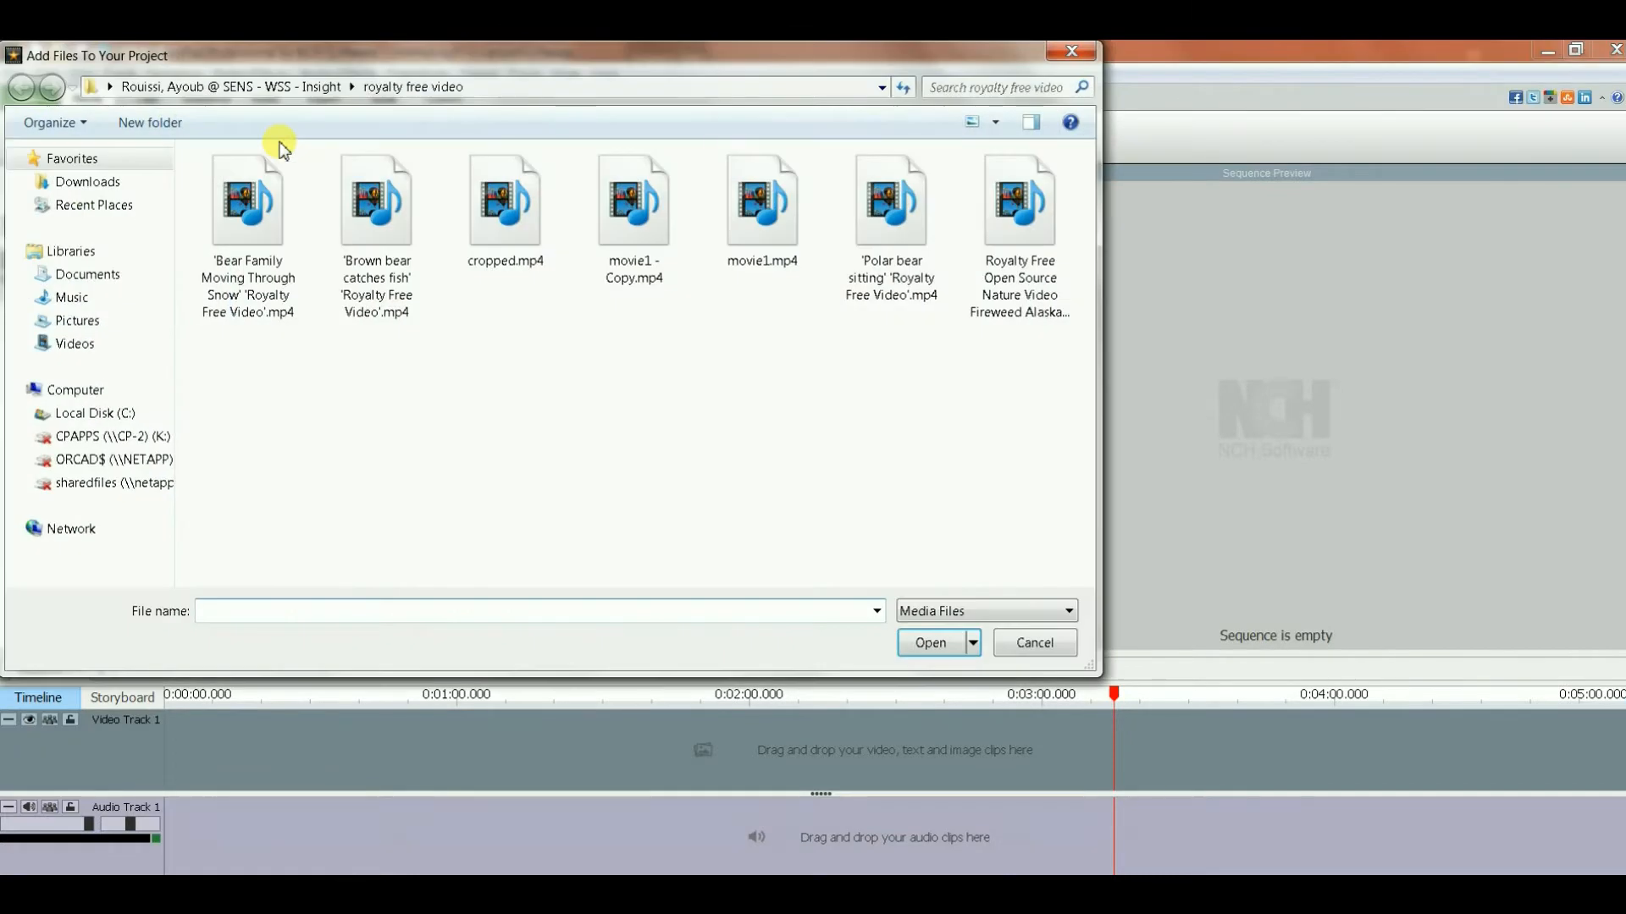
{"action": "left_click", "coordinate": [957, 643]}
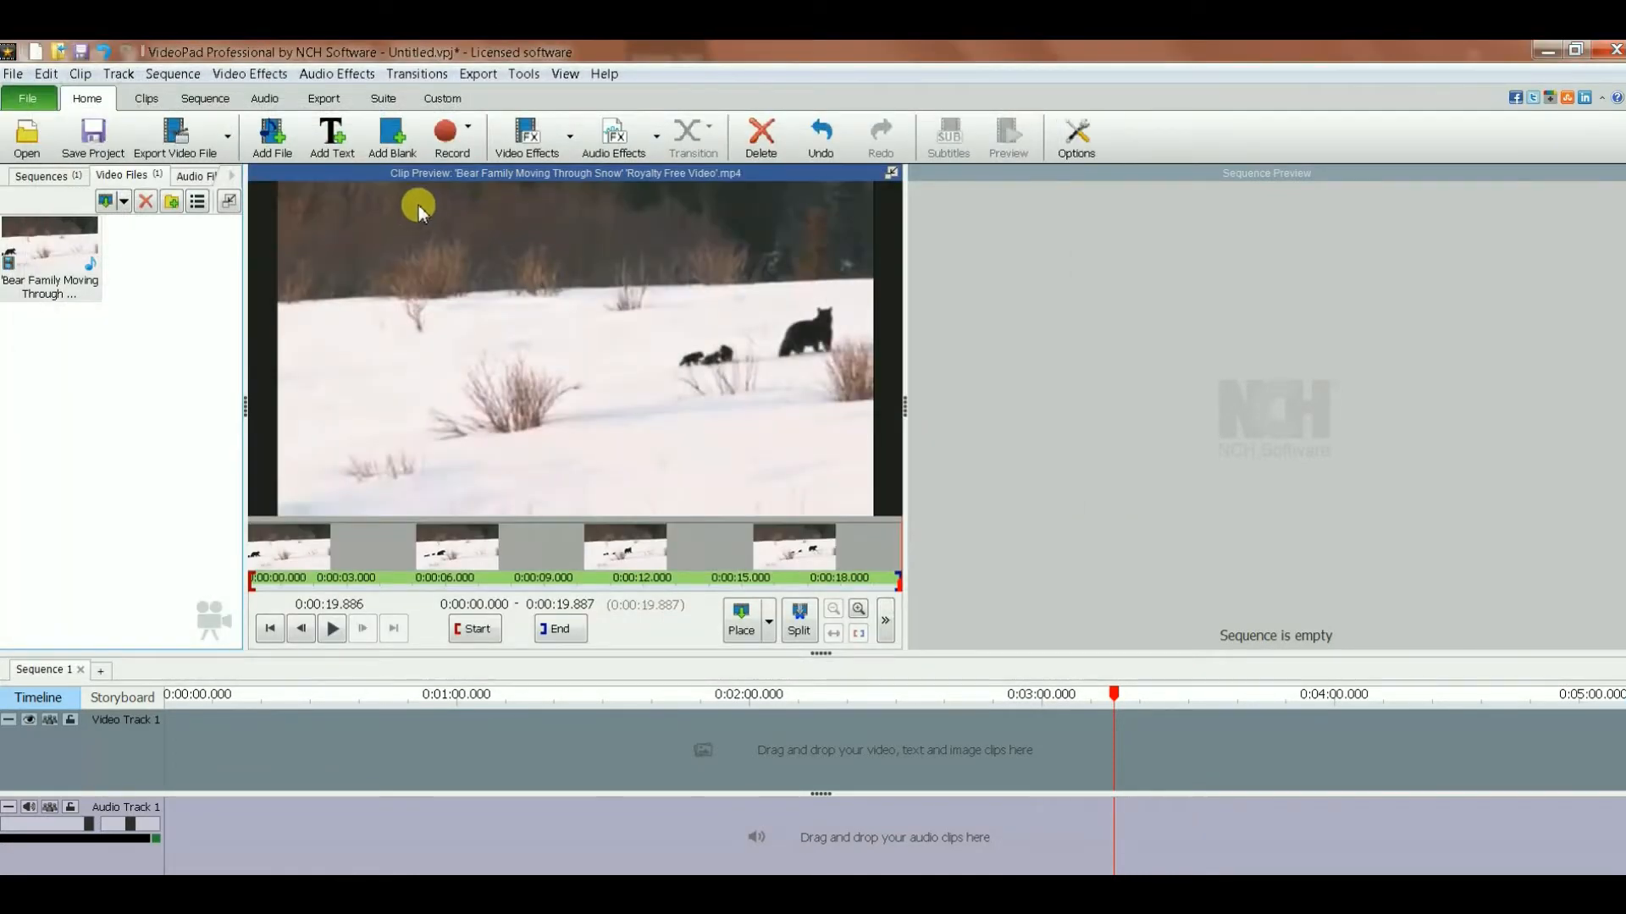
{"action": "left_click", "coordinate": [341, 144]}
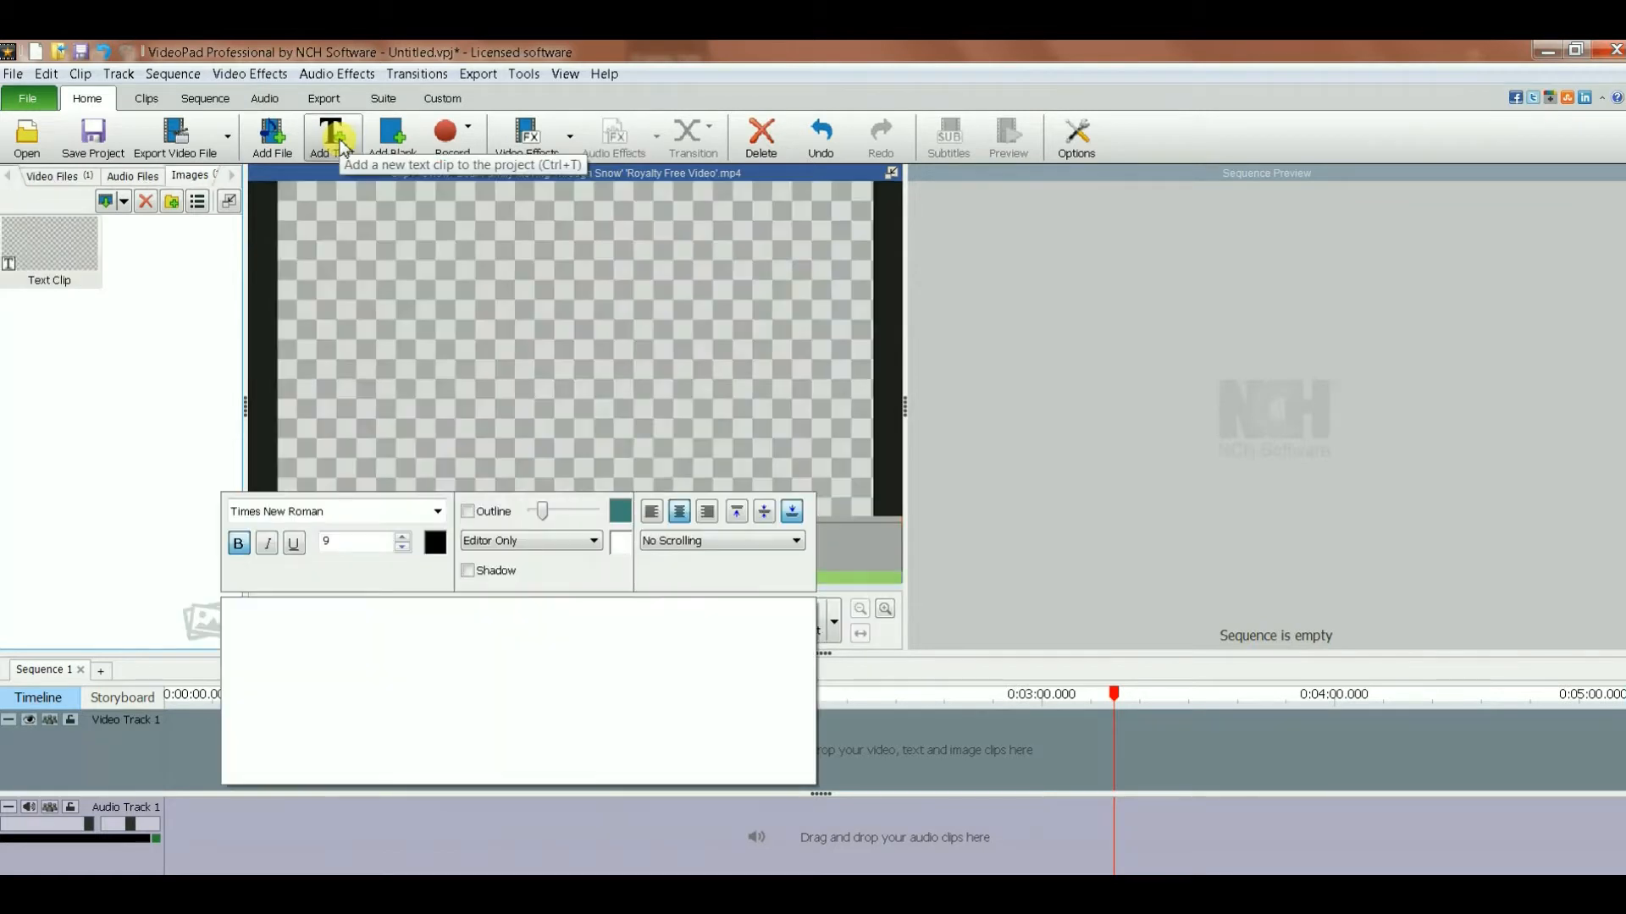
{"action": "left_click", "coordinate": [405, 892]}
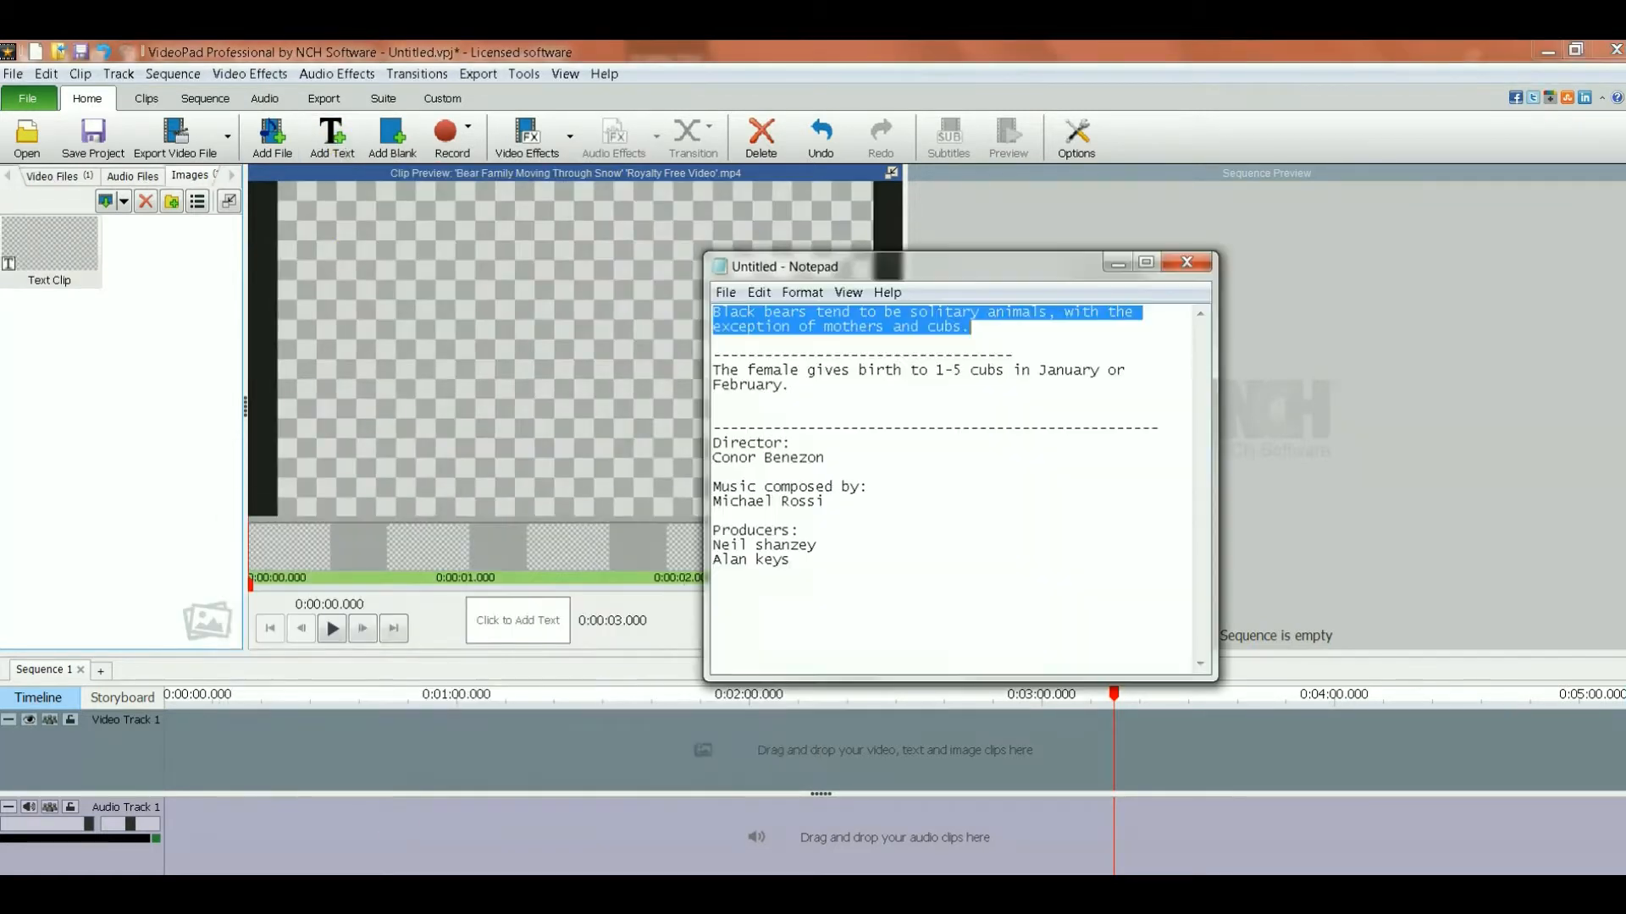
{"action": "left_click", "coordinate": [985, 329]}
{"action": "left_click_drag", "start_coordinate": [992, 332], "coordinate": [691, 303]}
{"action": "key", "text": "ctrl+c"}
Paste the copied sentence about black bears as the text clip's only content.
{"action": "left_click", "coordinate": [525, 620]}
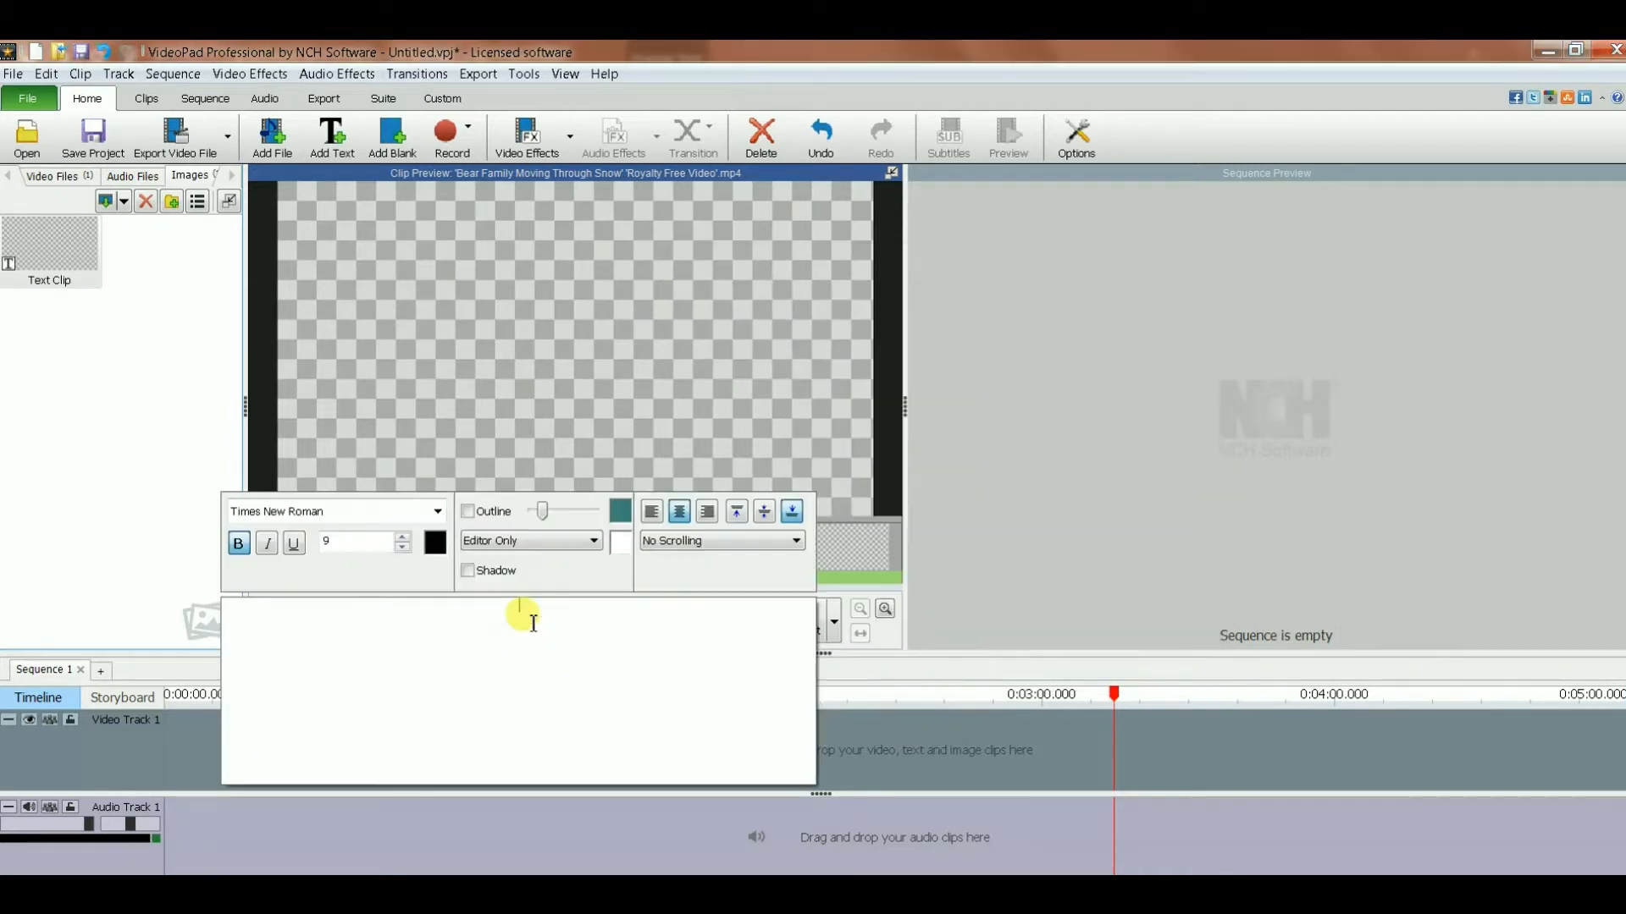
{"action": "left_click", "coordinate": [713, 427]}
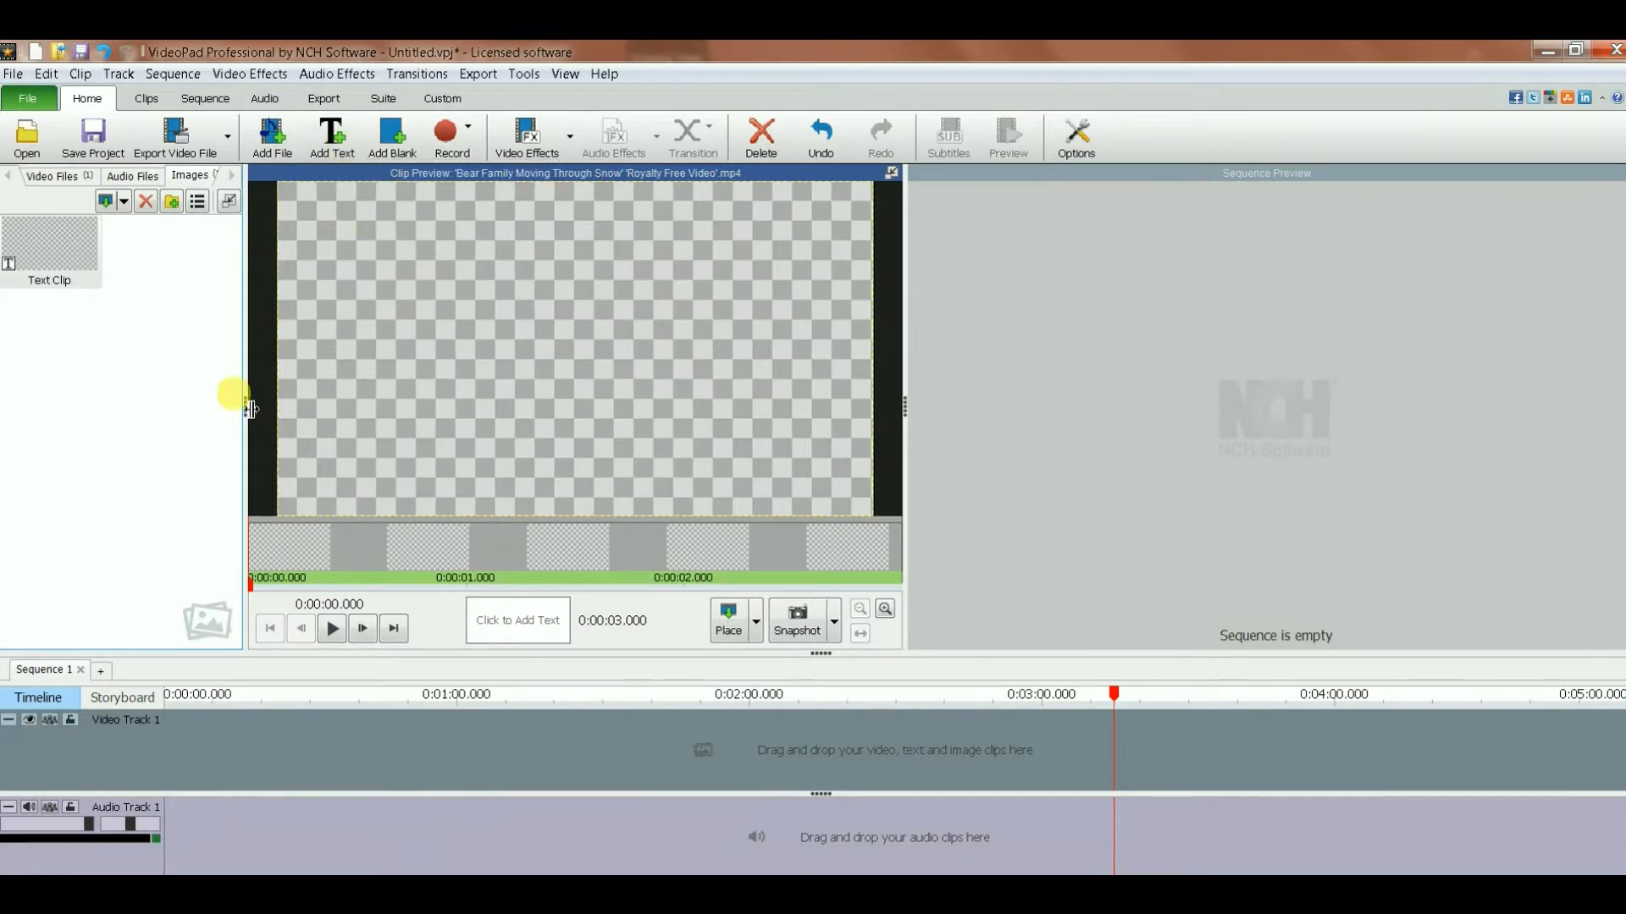
{"action": "left_click", "coordinate": [527, 622]}
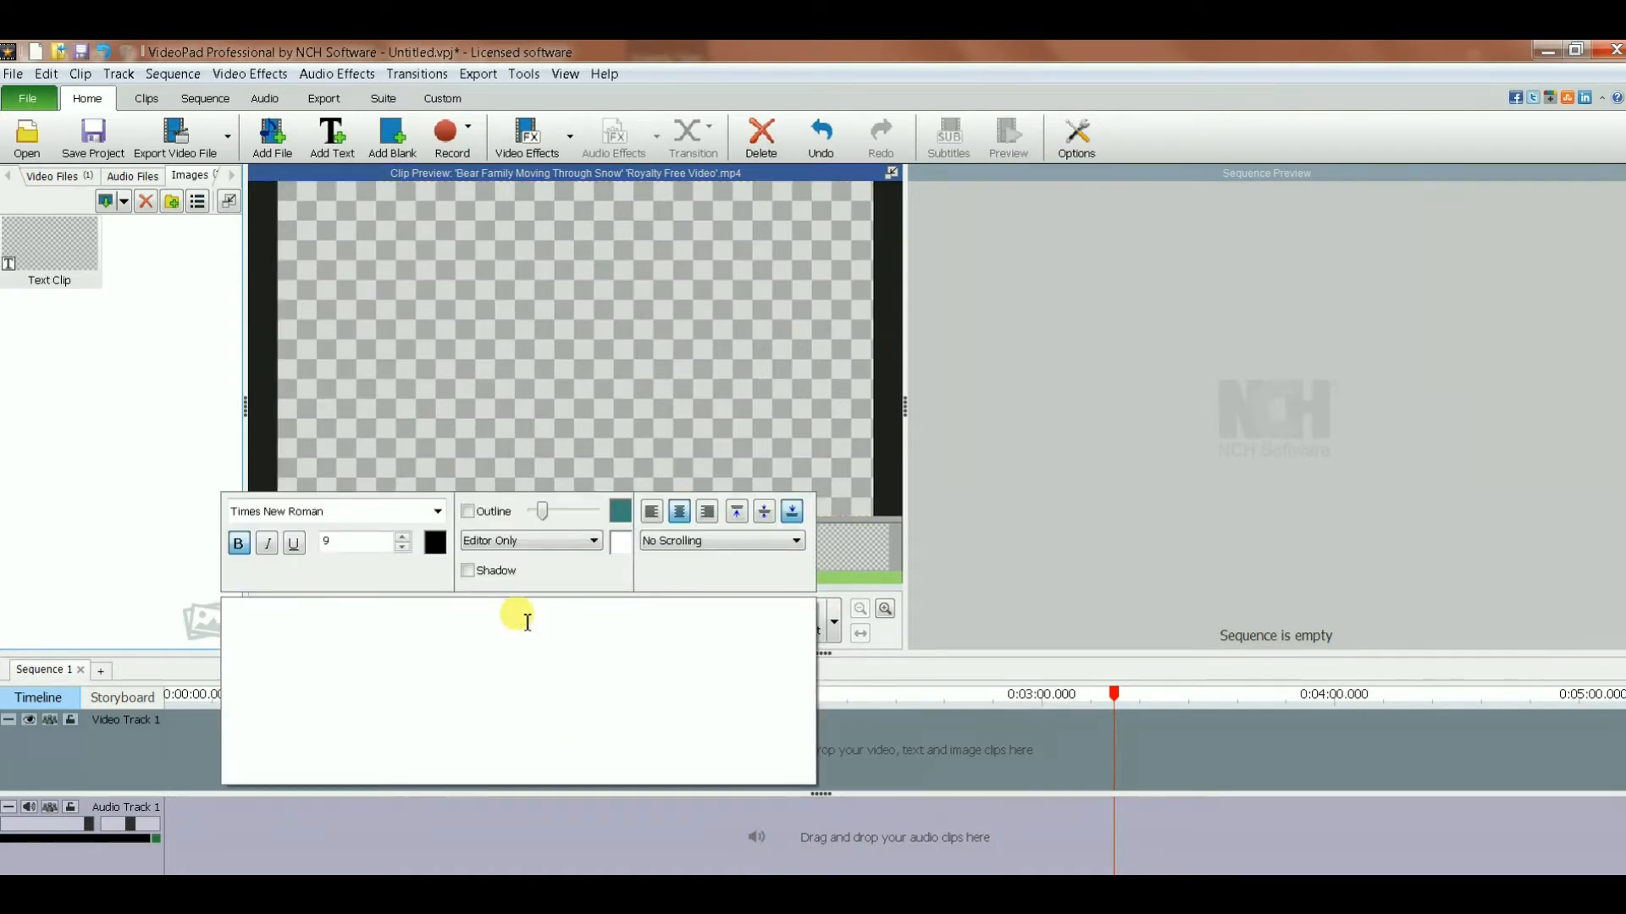
{"action": "type", "text": "sdfasdfdf"}
{"action": "key", "text": "BackSpace"}
{"action": "key", "text": "BackSpace"}
{"action": "key", "text": "BackSpace"}
{"action": "key", "text": "BackSpace"}
{"action": "key", "text": "BackSpace"}
{"action": "key", "text": "BackSpace"}
{"action": "key", "text": "BackSpace"}
{"action": "key", "text": "BackSpace"}
{"action": "key", "text": "BackSpace"}
{"action": "key", "text": "ctrl+v"}
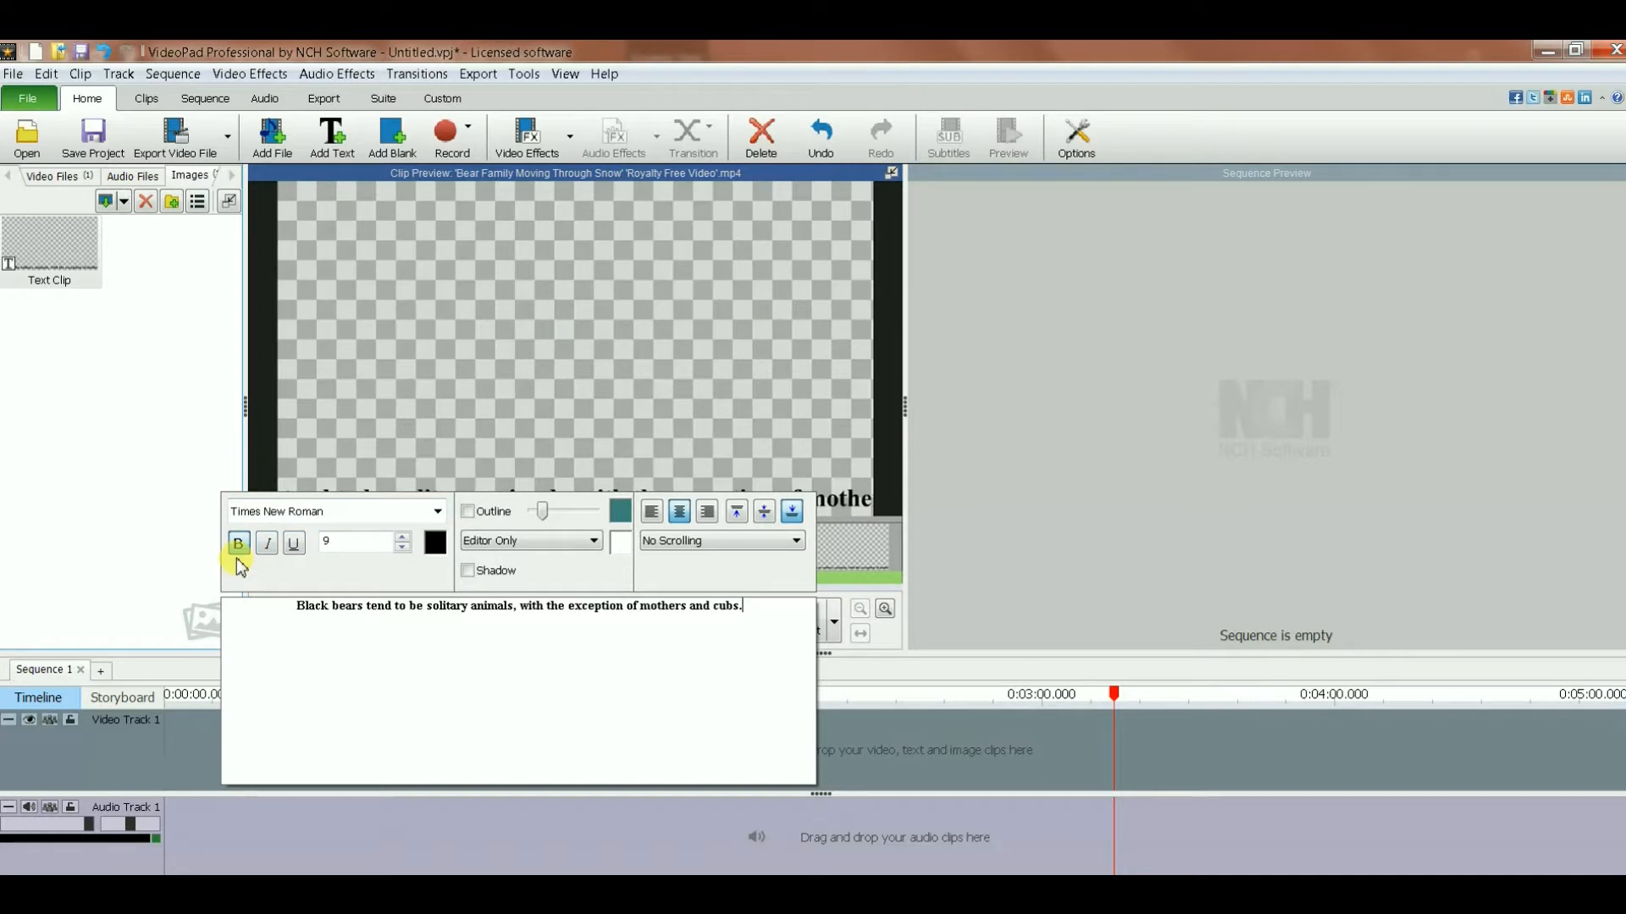
Browse the available fonts, switch bold off and back on for the whole caption, and close the text editor.
{"action": "left_click", "coordinate": [436, 513]}
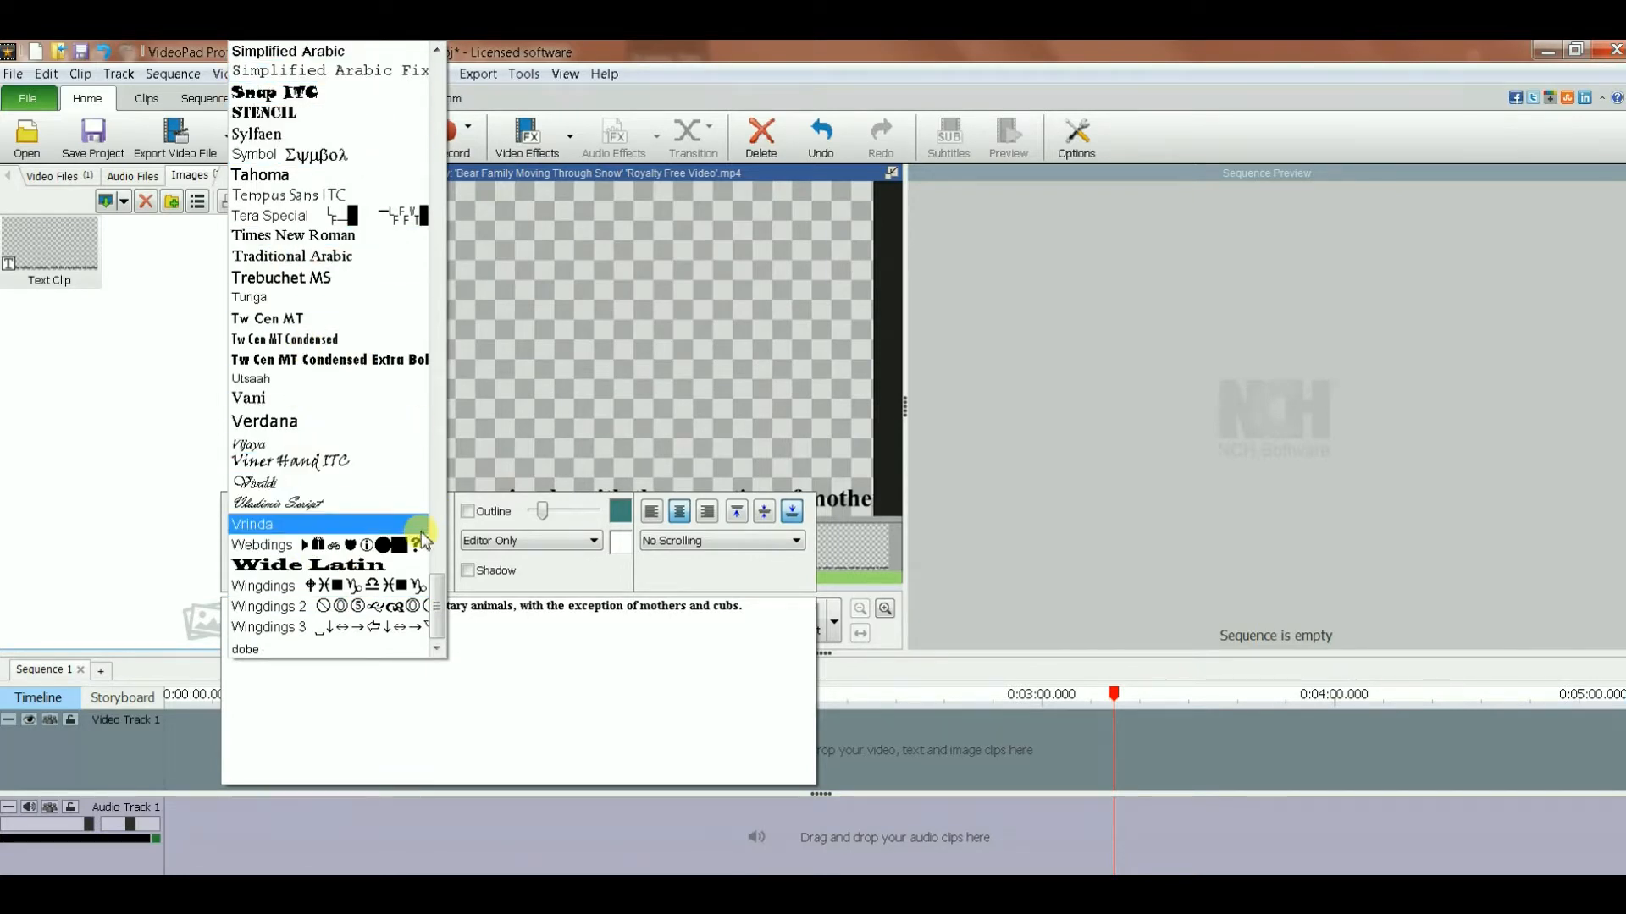
{"action": "left_click", "coordinate": [465, 699]}
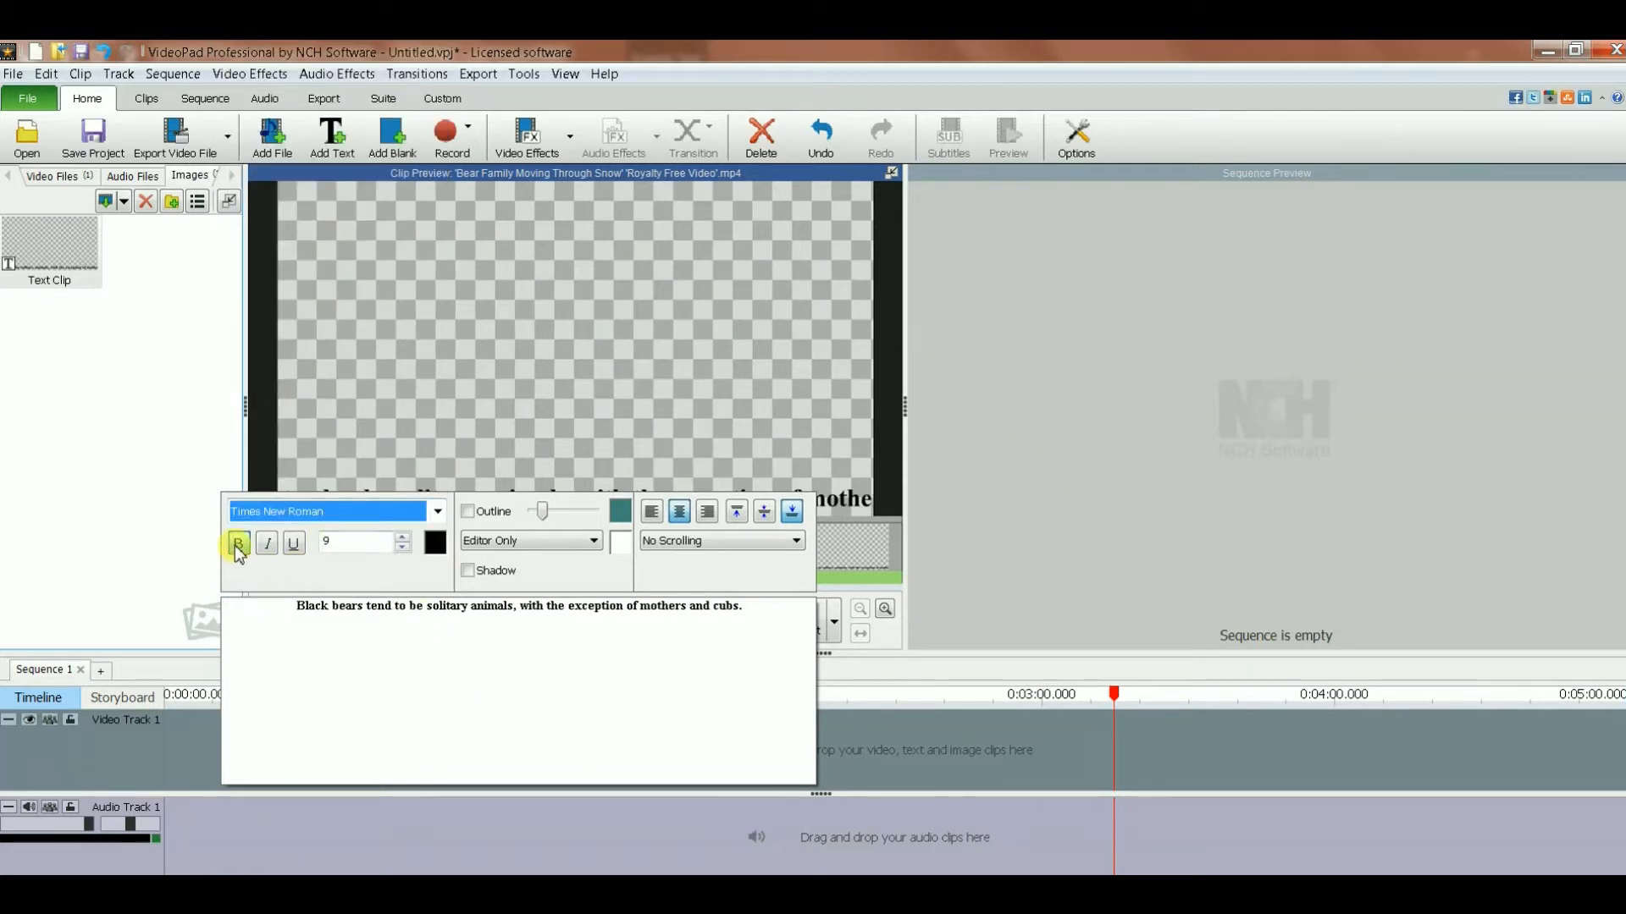
{"action": "left_click", "coordinate": [369, 611]}
{"action": "key", "text": "ctrl+a"}
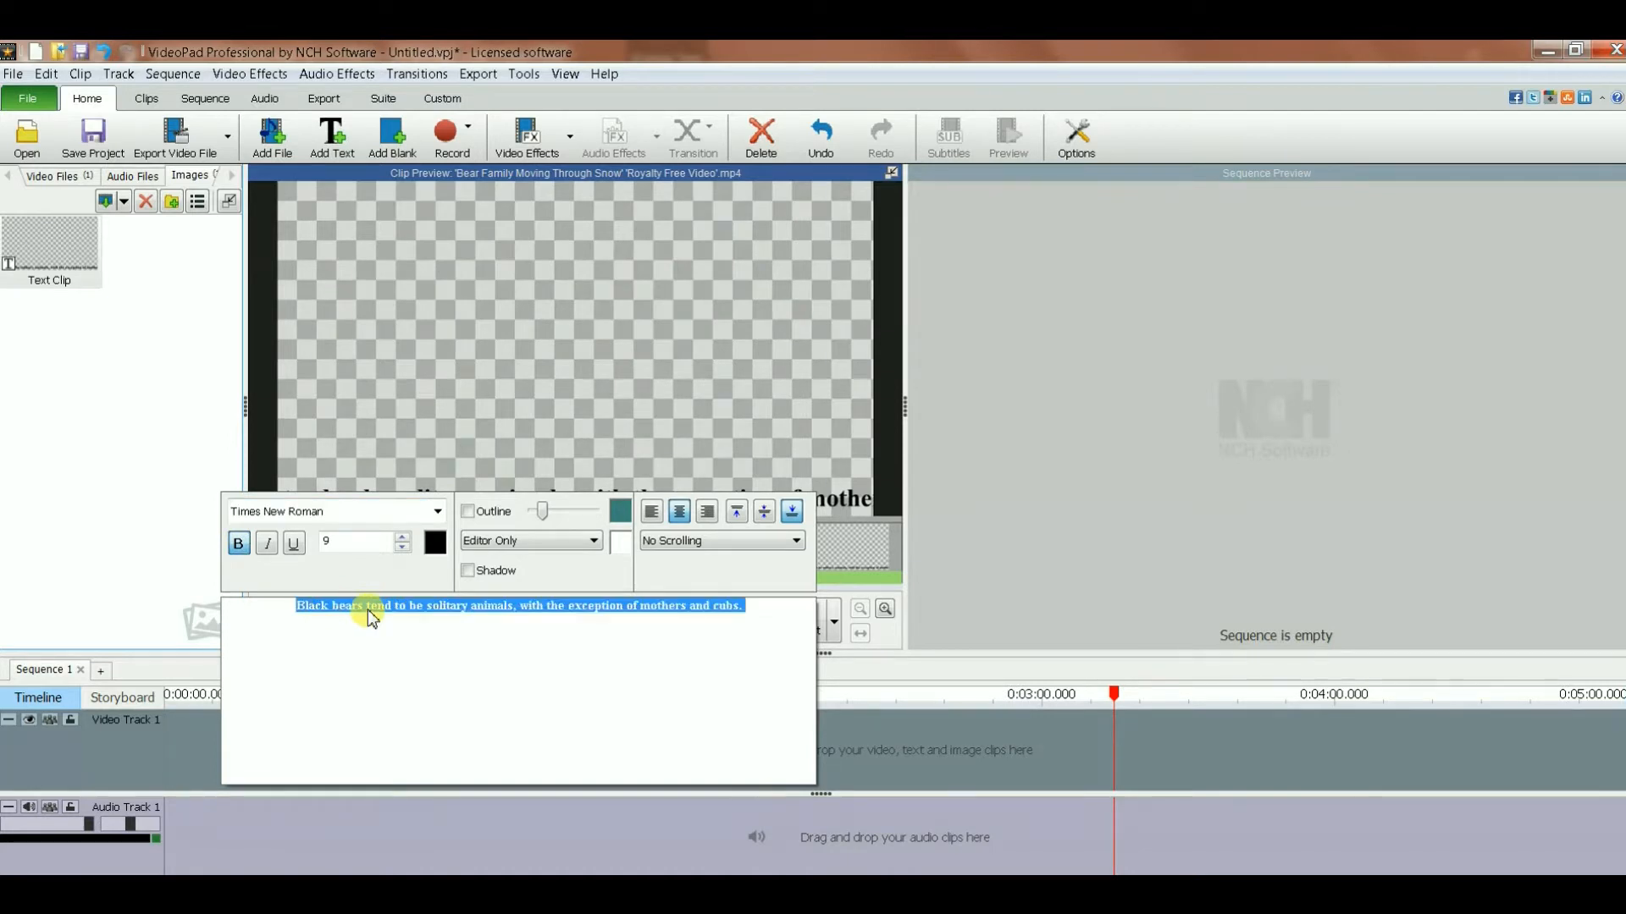
{"action": "left_click", "coordinate": [239, 544]}
{"action": "left_click", "coordinate": [239, 546]}
{"action": "left_click", "coordinate": [350, 671]}
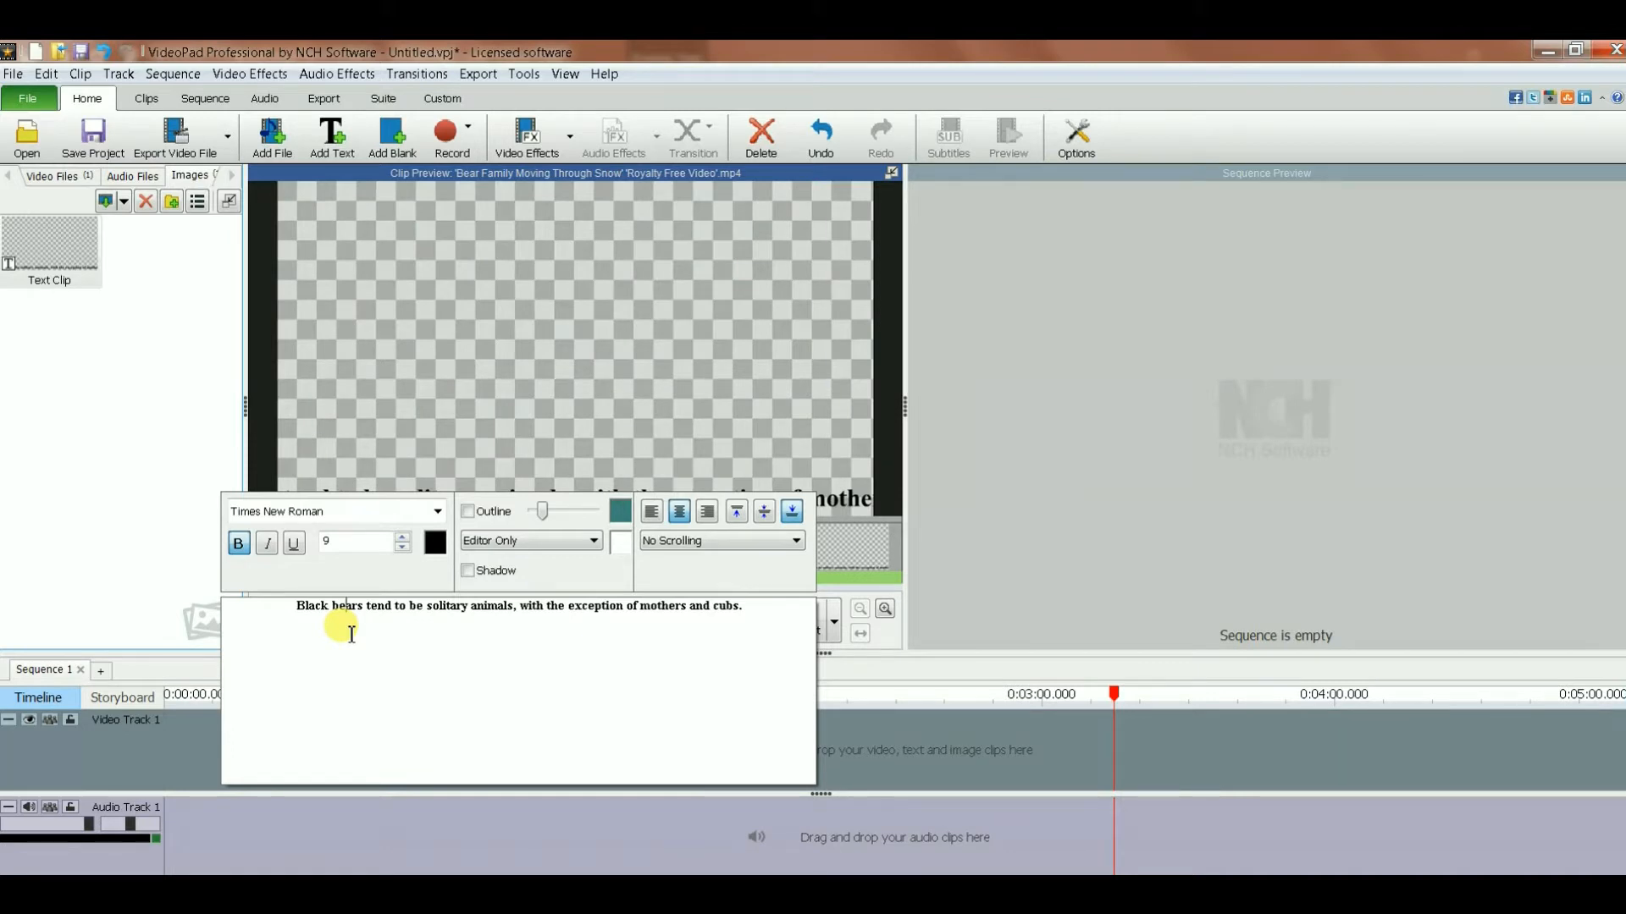
{"action": "left_click", "coordinate": [536, 266]}
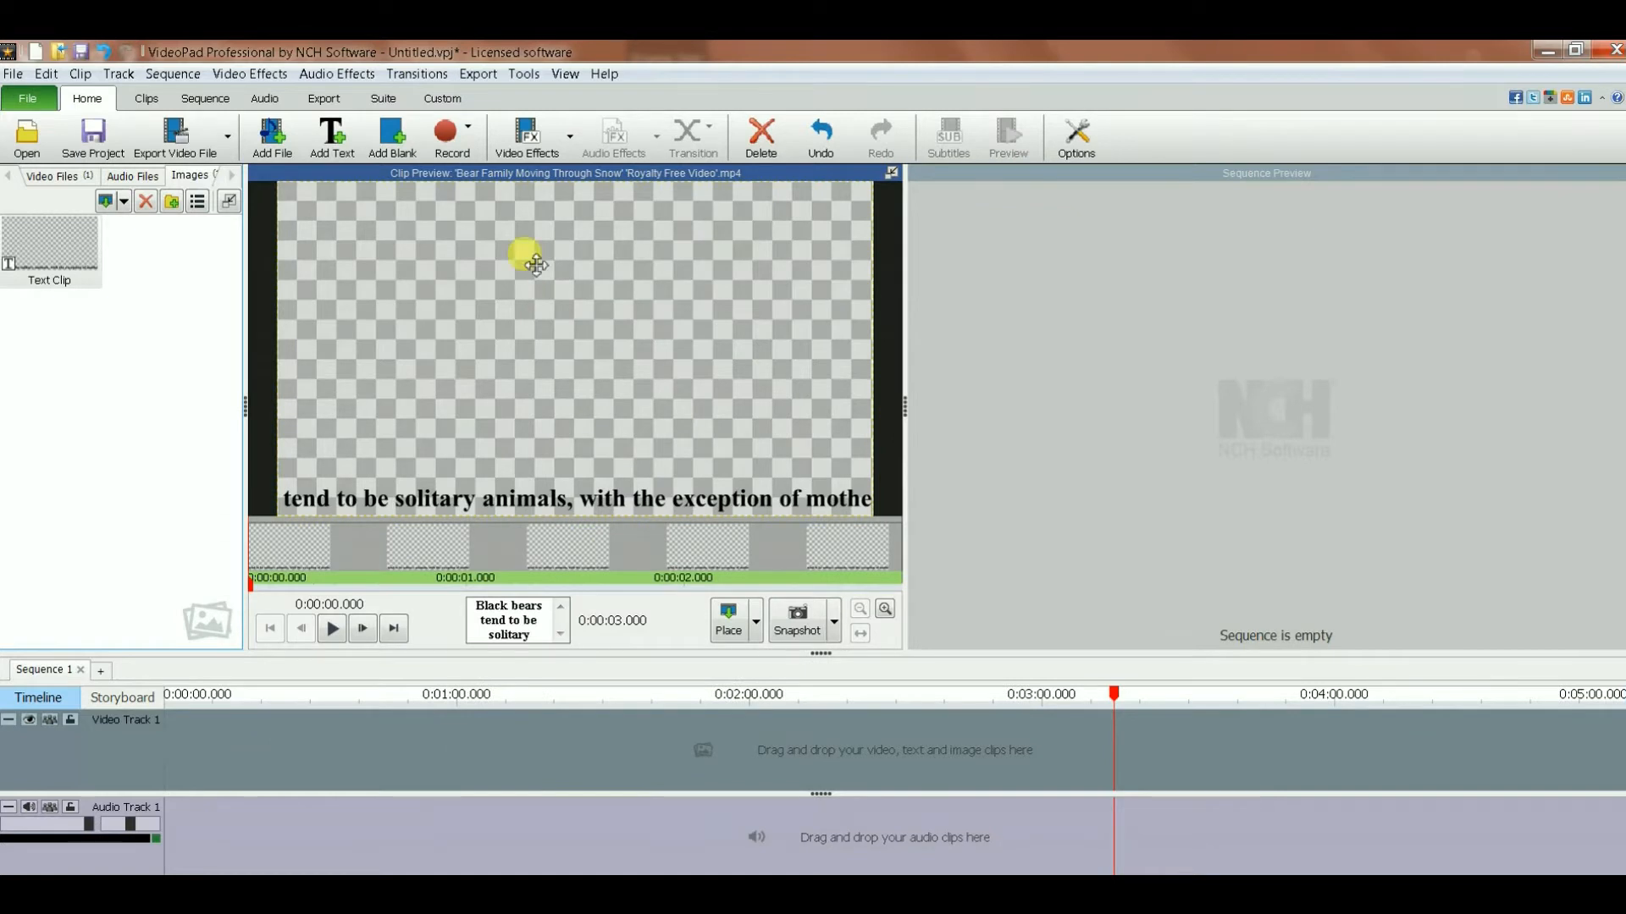
Widen the media bin area and place the bear family video at the start of Video Track 1.
{"action": "left_click", "coordinate": [60, 252]}
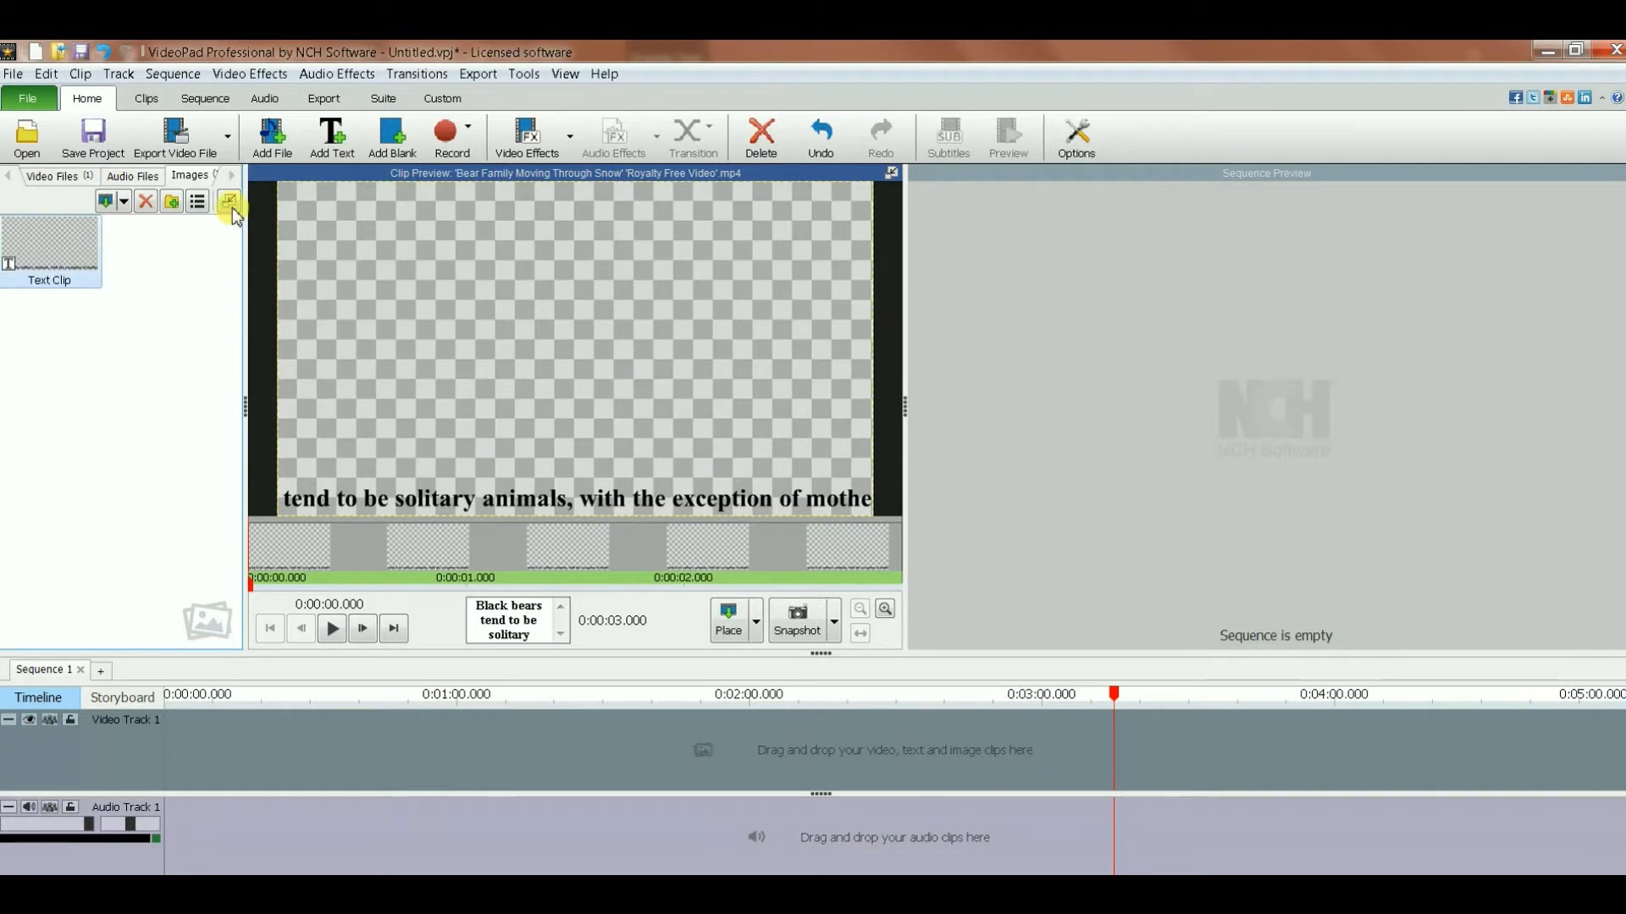
{"action": "left_click_drag", "start_coordinate": [252, 191], "coordinate": [392, 194]}
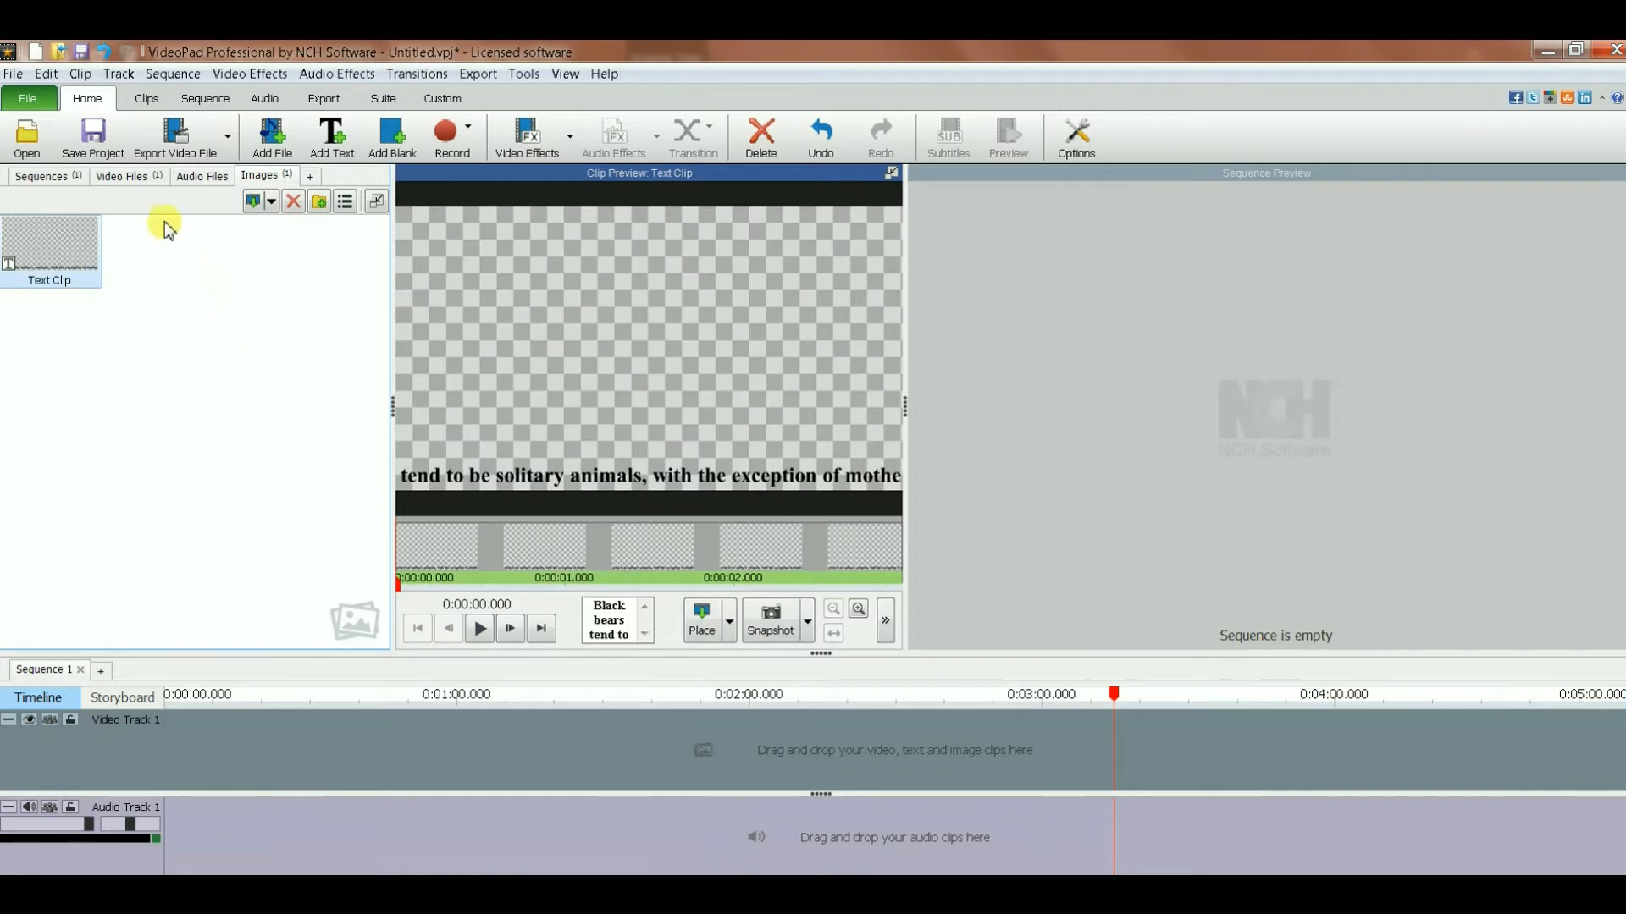
{"action": "left_click", "coordinate": [144, 179]}
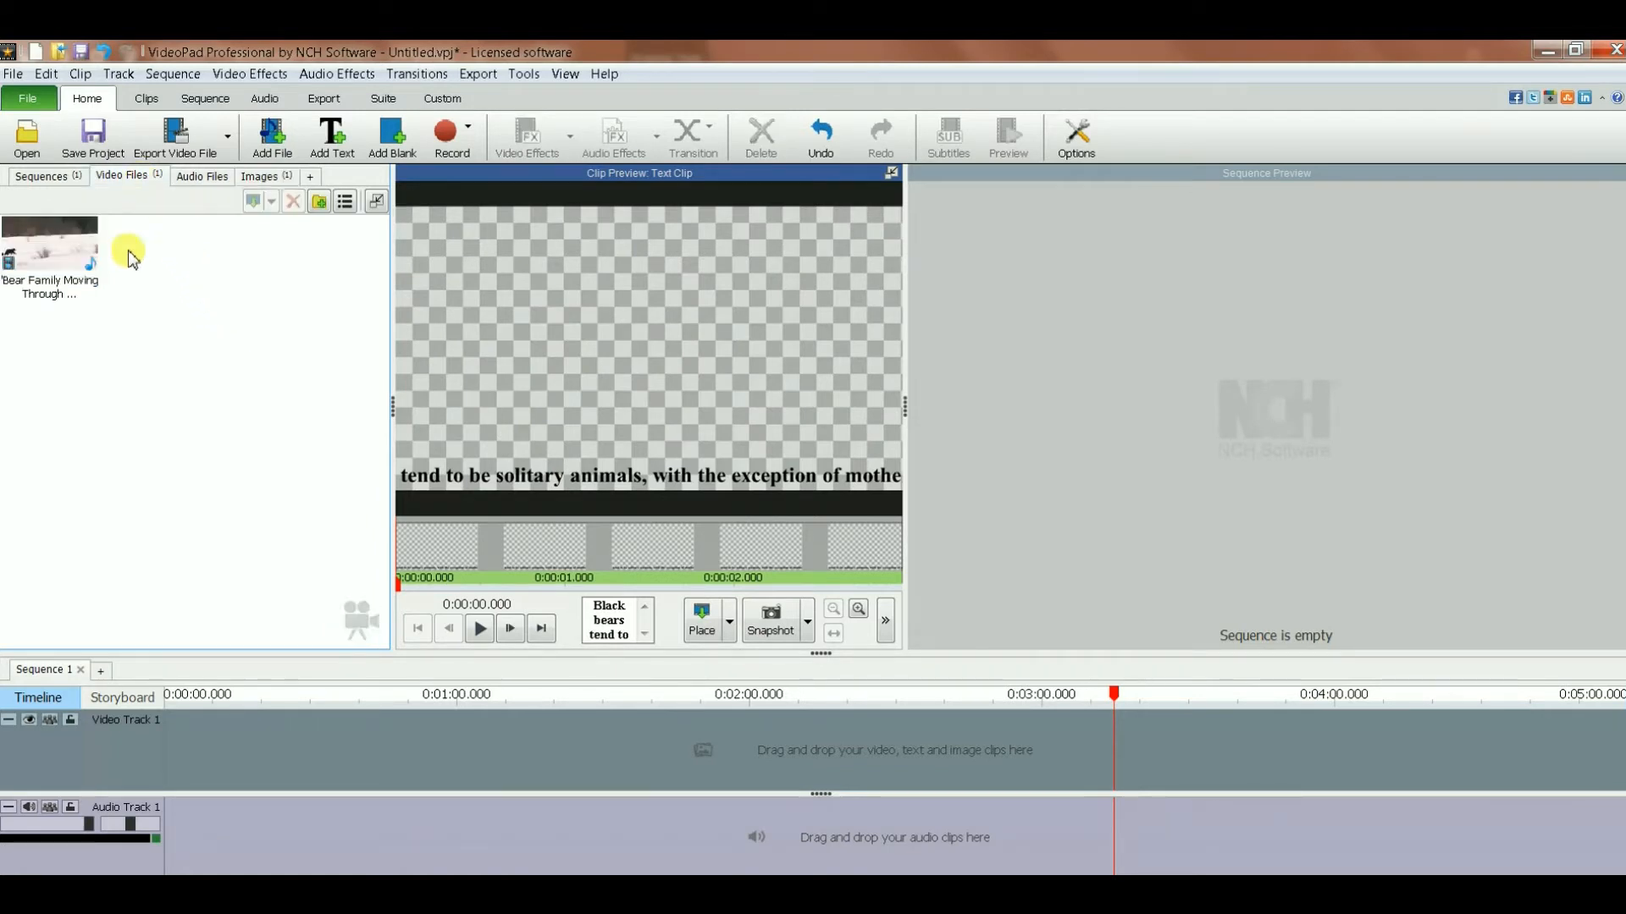
{"action": "left_click", "coordinate": [82, 270]}
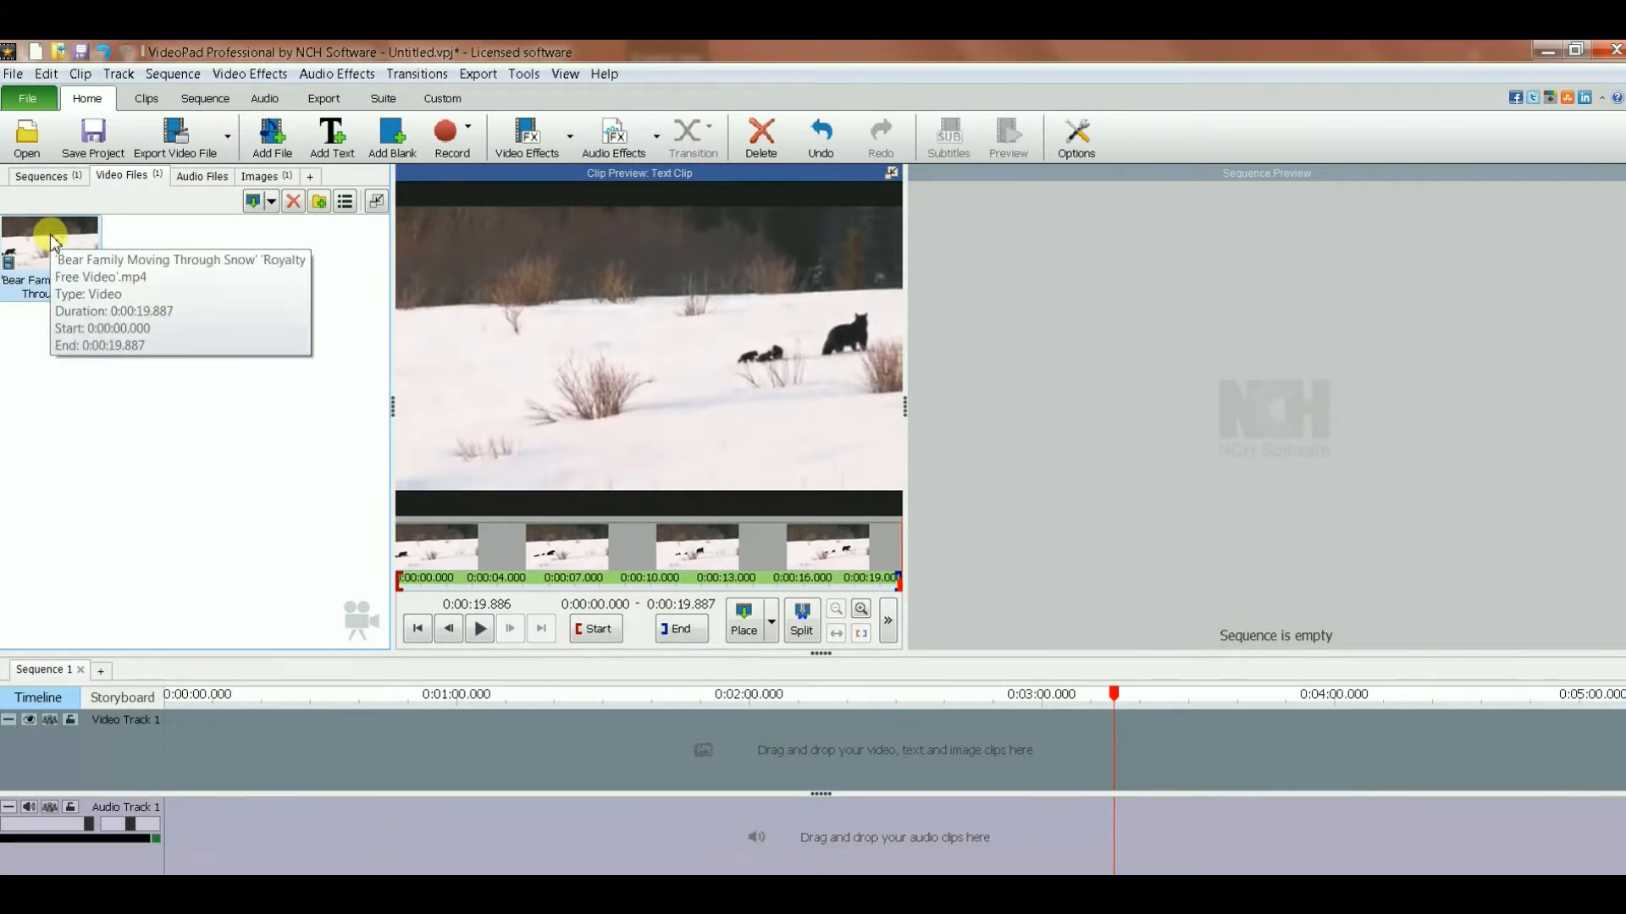
{"action": "left_click_drag", "start_coordinate": [51, 241], "coordinate": [193, 727]}
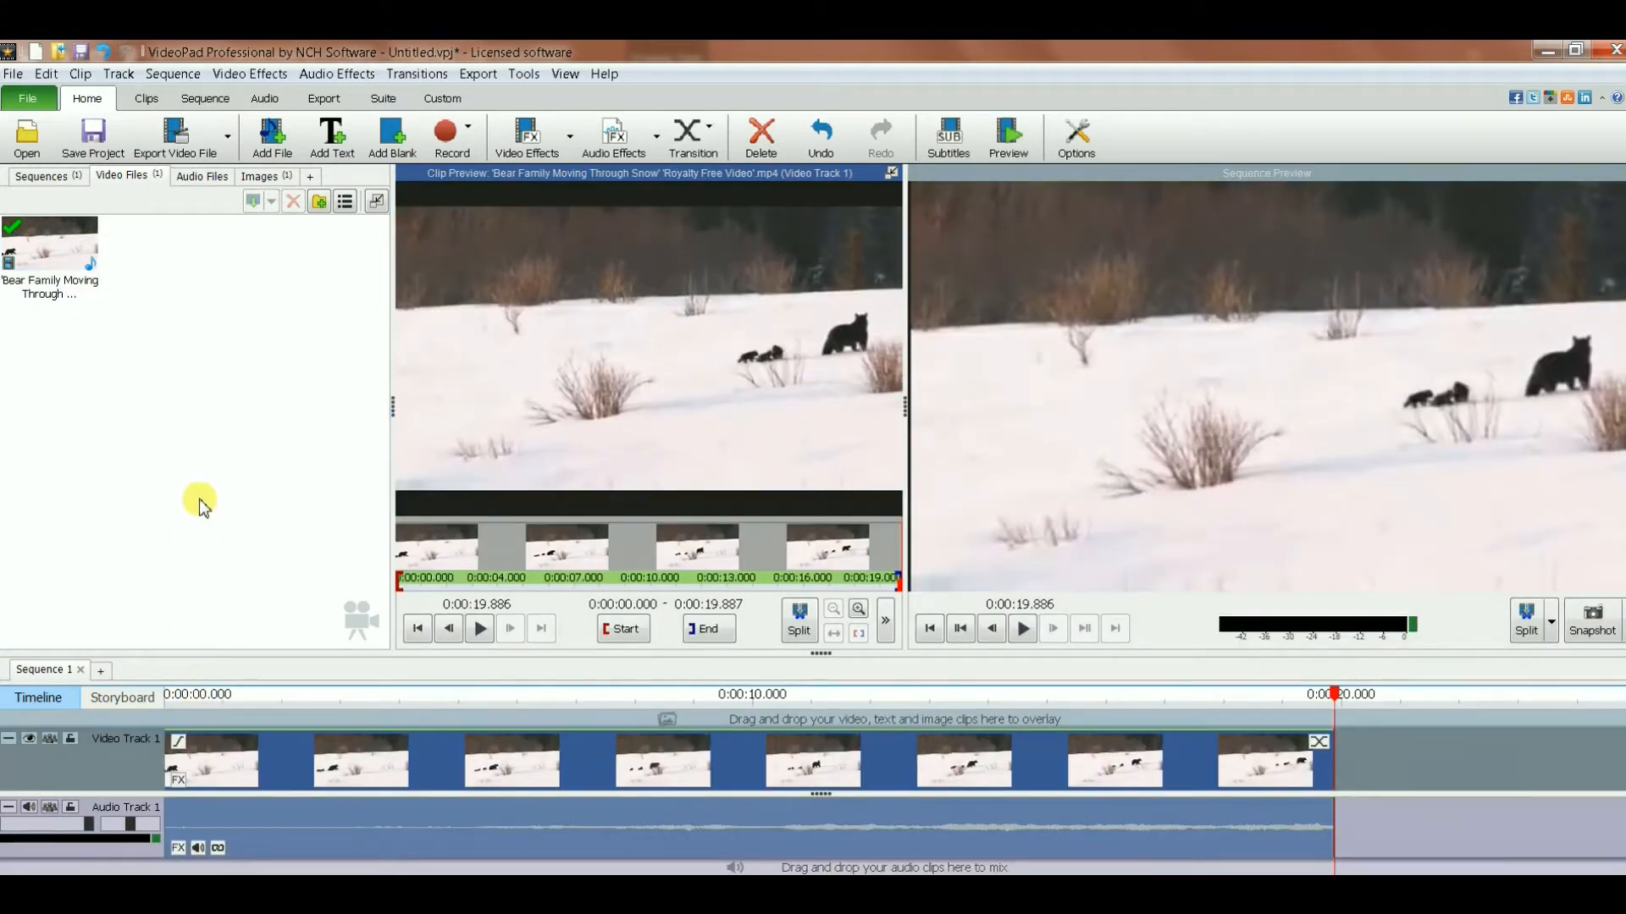
Place the text clip on a new track above the bear video, starting about 1 second into the sequence.
{"action": "left_click", "coordinate": [272, 178]}
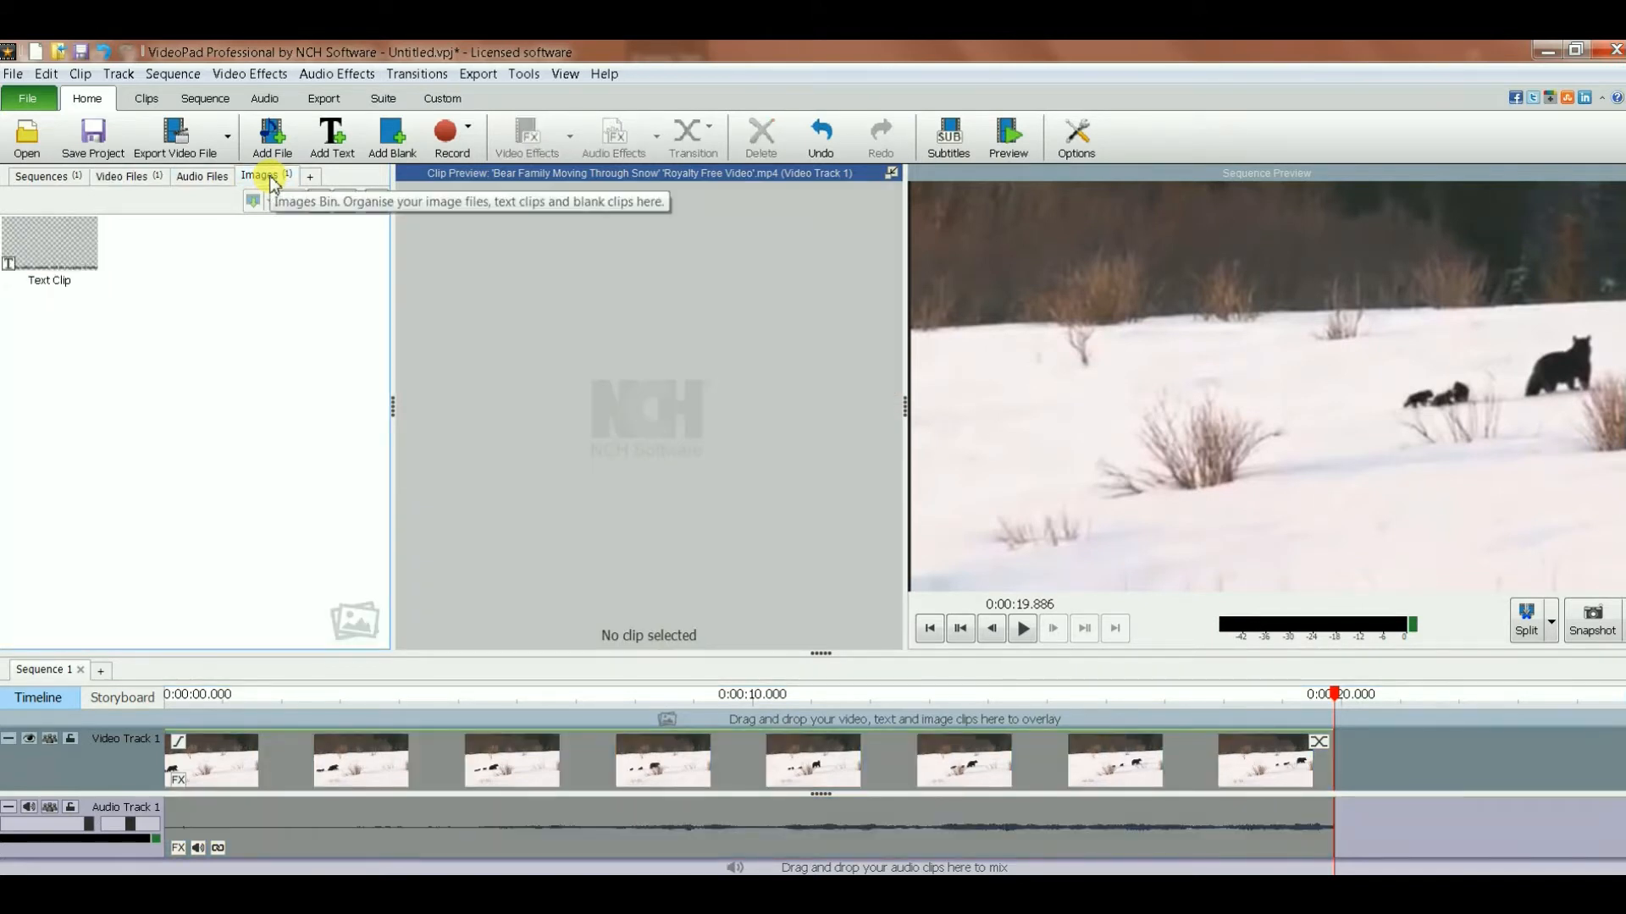
{"action": "left_click", "coordinate": [68, 247]}
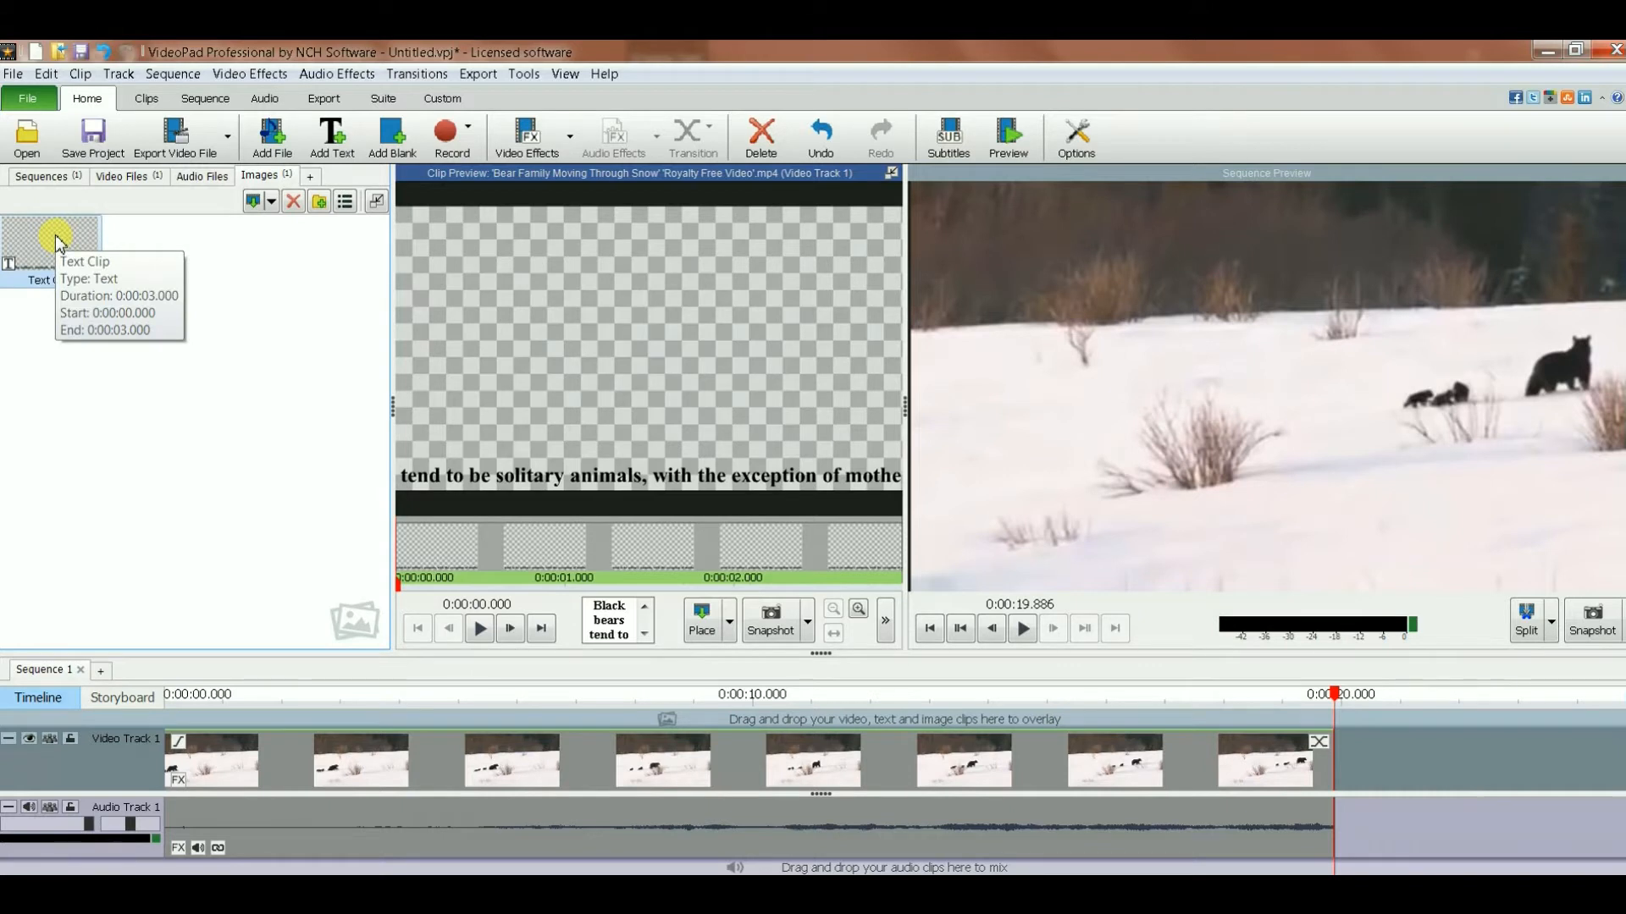
{"action": "left_click_drag", "start_coordinate": [55, 235], "coordinate": [217, 720]}
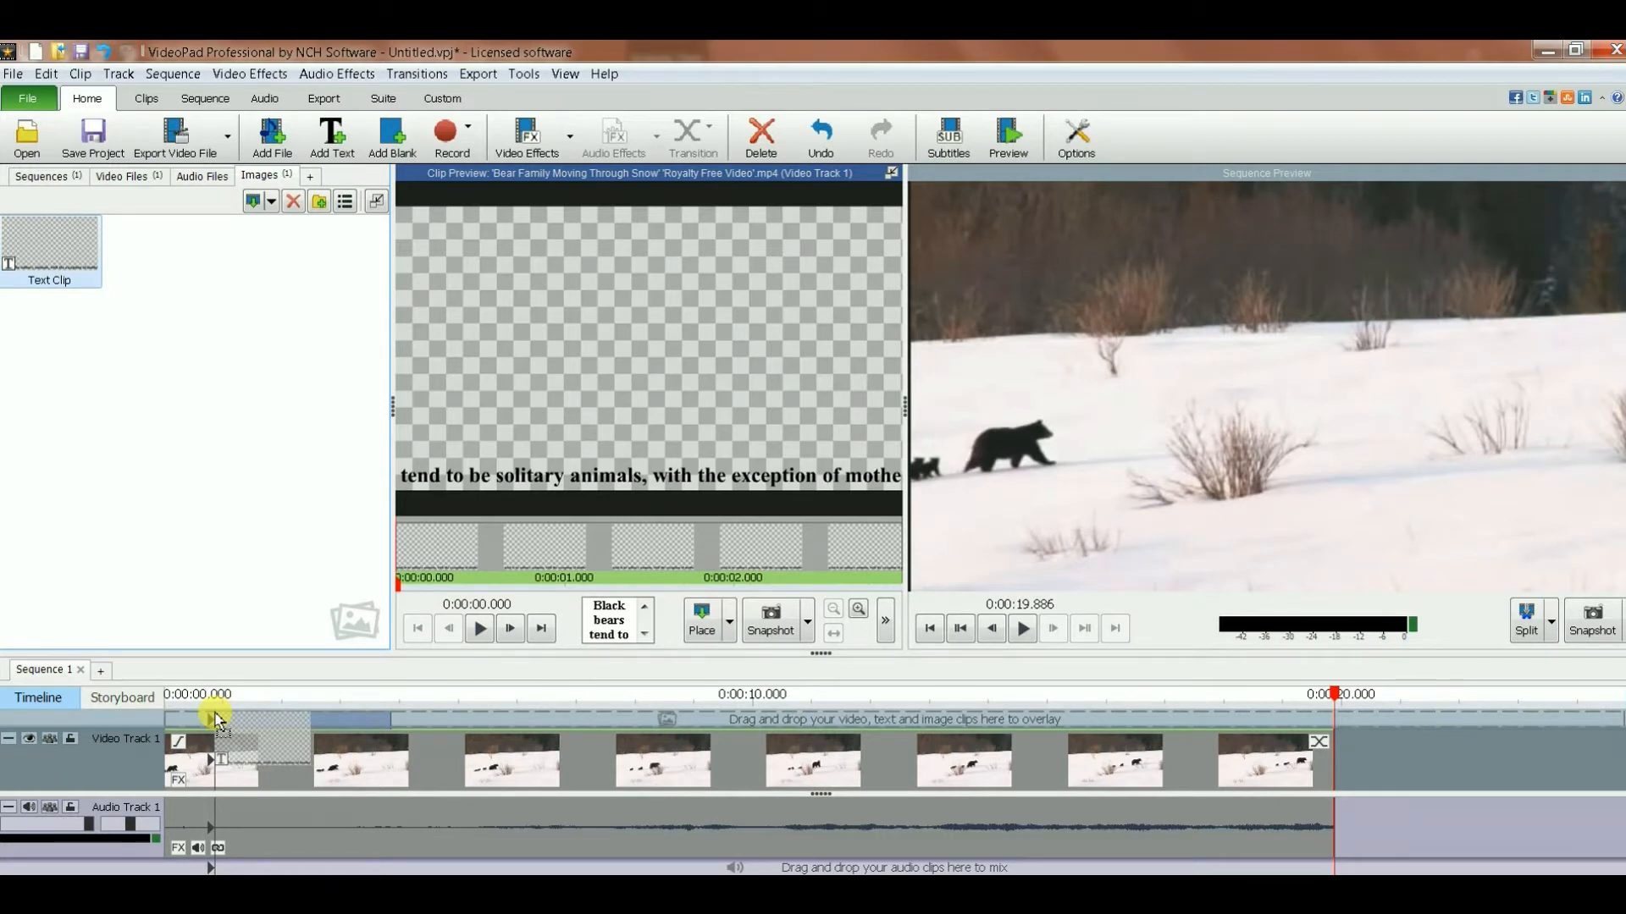
{"action": "left_click_drag", "start_coordinate": [217, 721], "coordinate": [217, 721]}
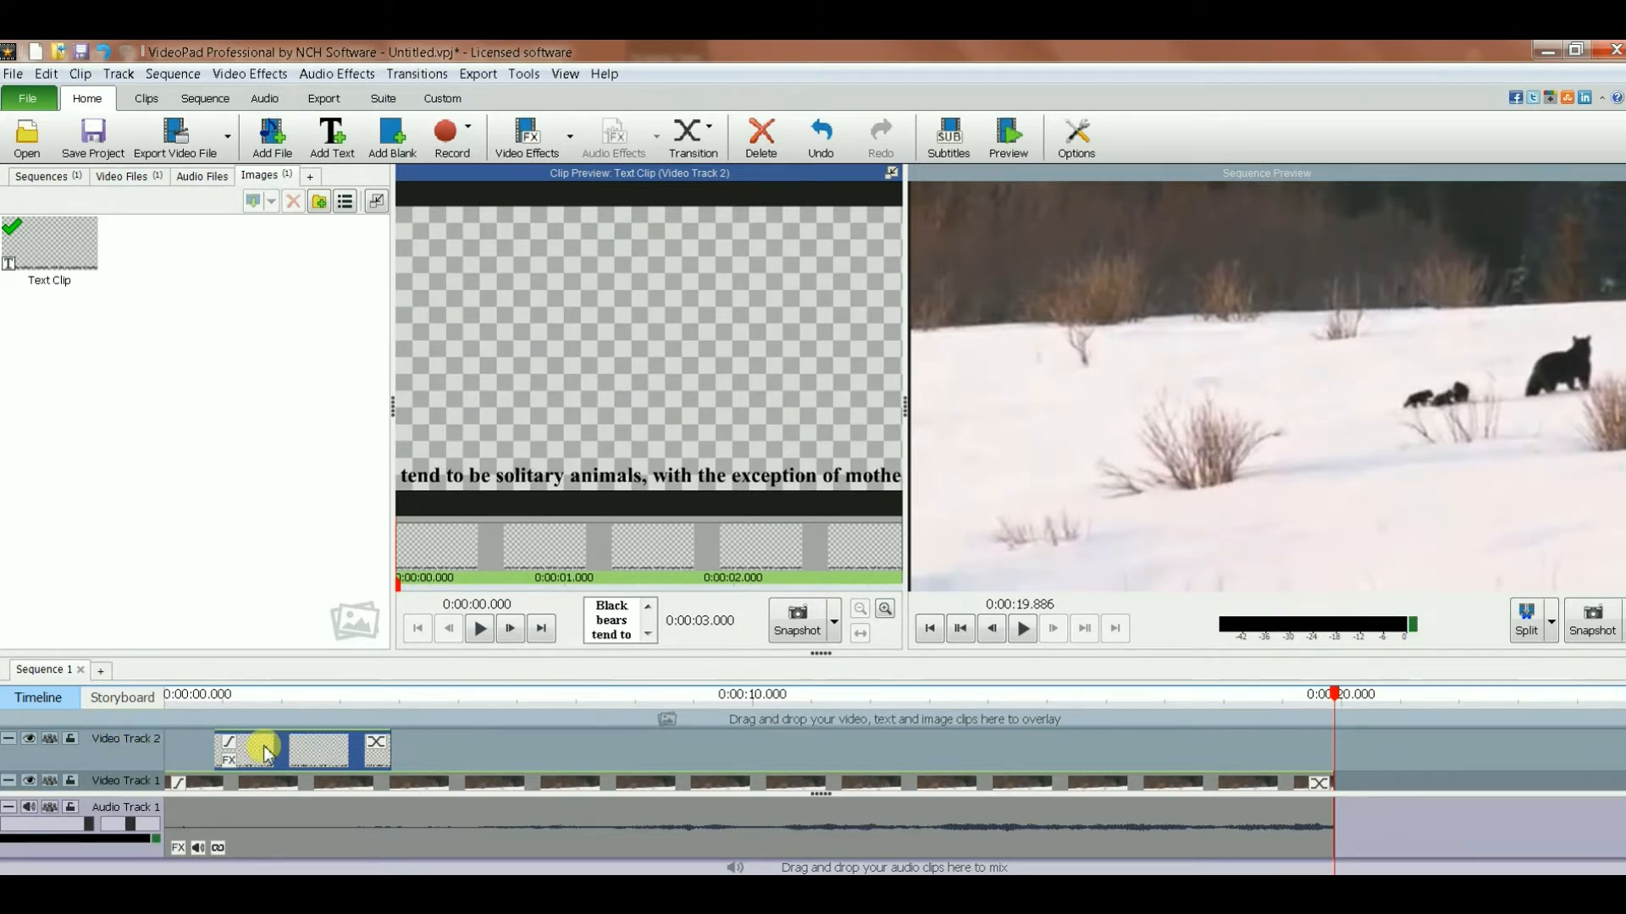
{"action": "mouse_move", "coordinate": [265, 753]}
{"action": "left_mouse_down"}
{"action": "mouse_move", "coordinate": [517, 729]}
{"action": "mouse_move", "coordinate": [907, 737]}
{"action": "mouse_move", "coordinate": [315, 733]}
{"action": "mouse_move", "coordinate": [269, 736]}
{"action": "mouse_move", "coordinate": [308, 737]}
{"action": "mouse_move", "coordinate": [267, 752]}
{"action": "left_mouse_up"}
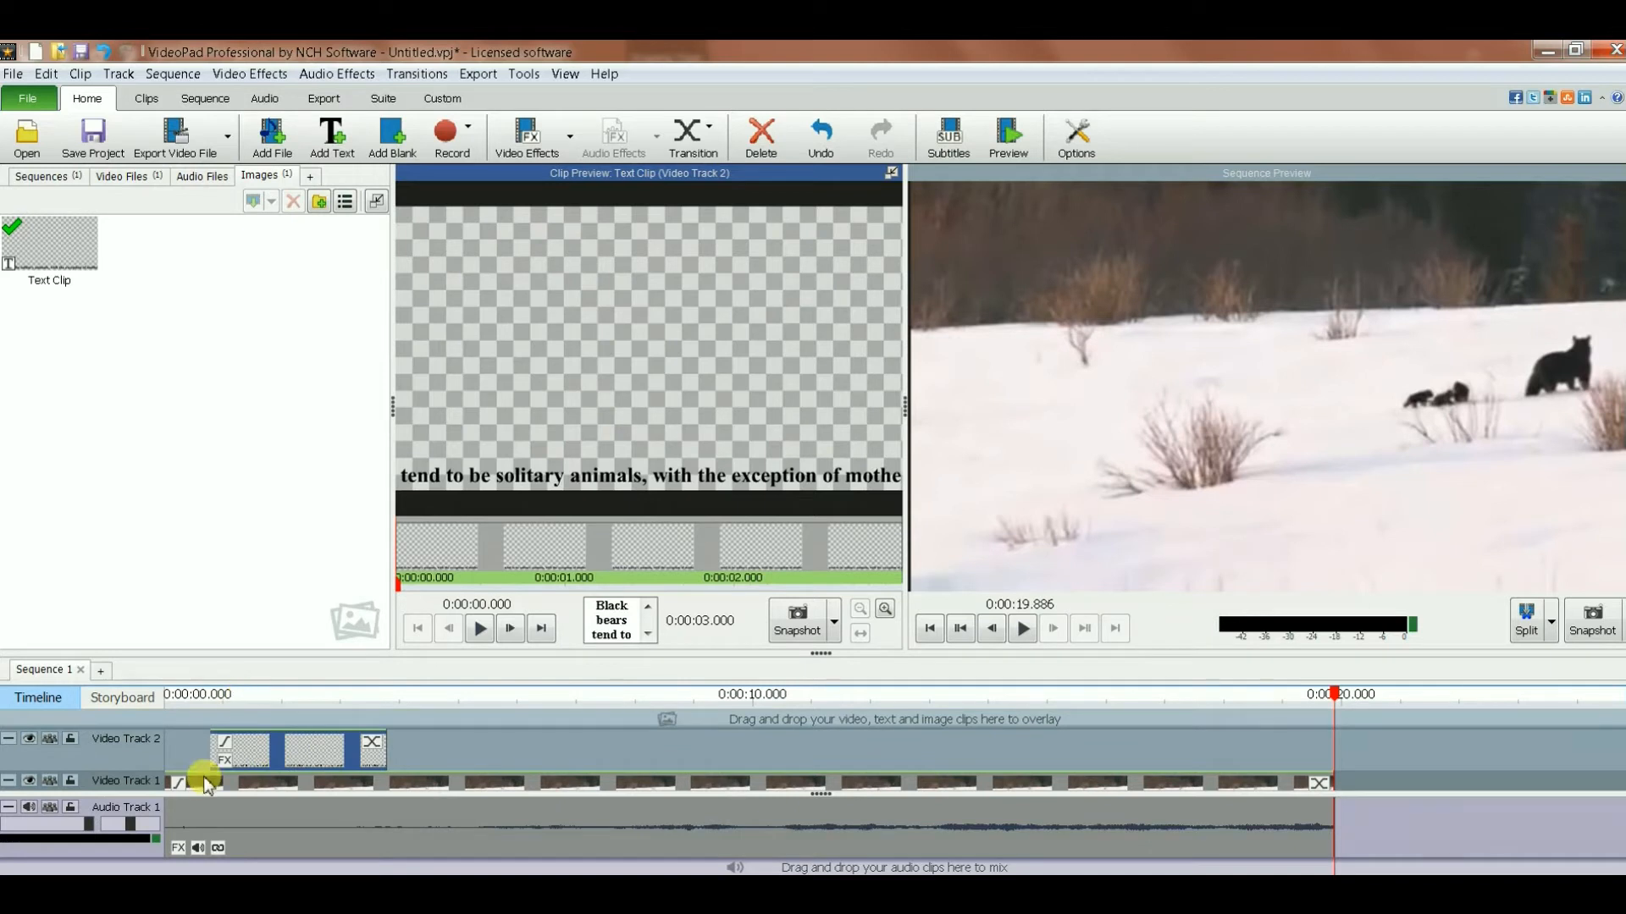
{"action": "mouse_move", "coordinate": [260, 745]}
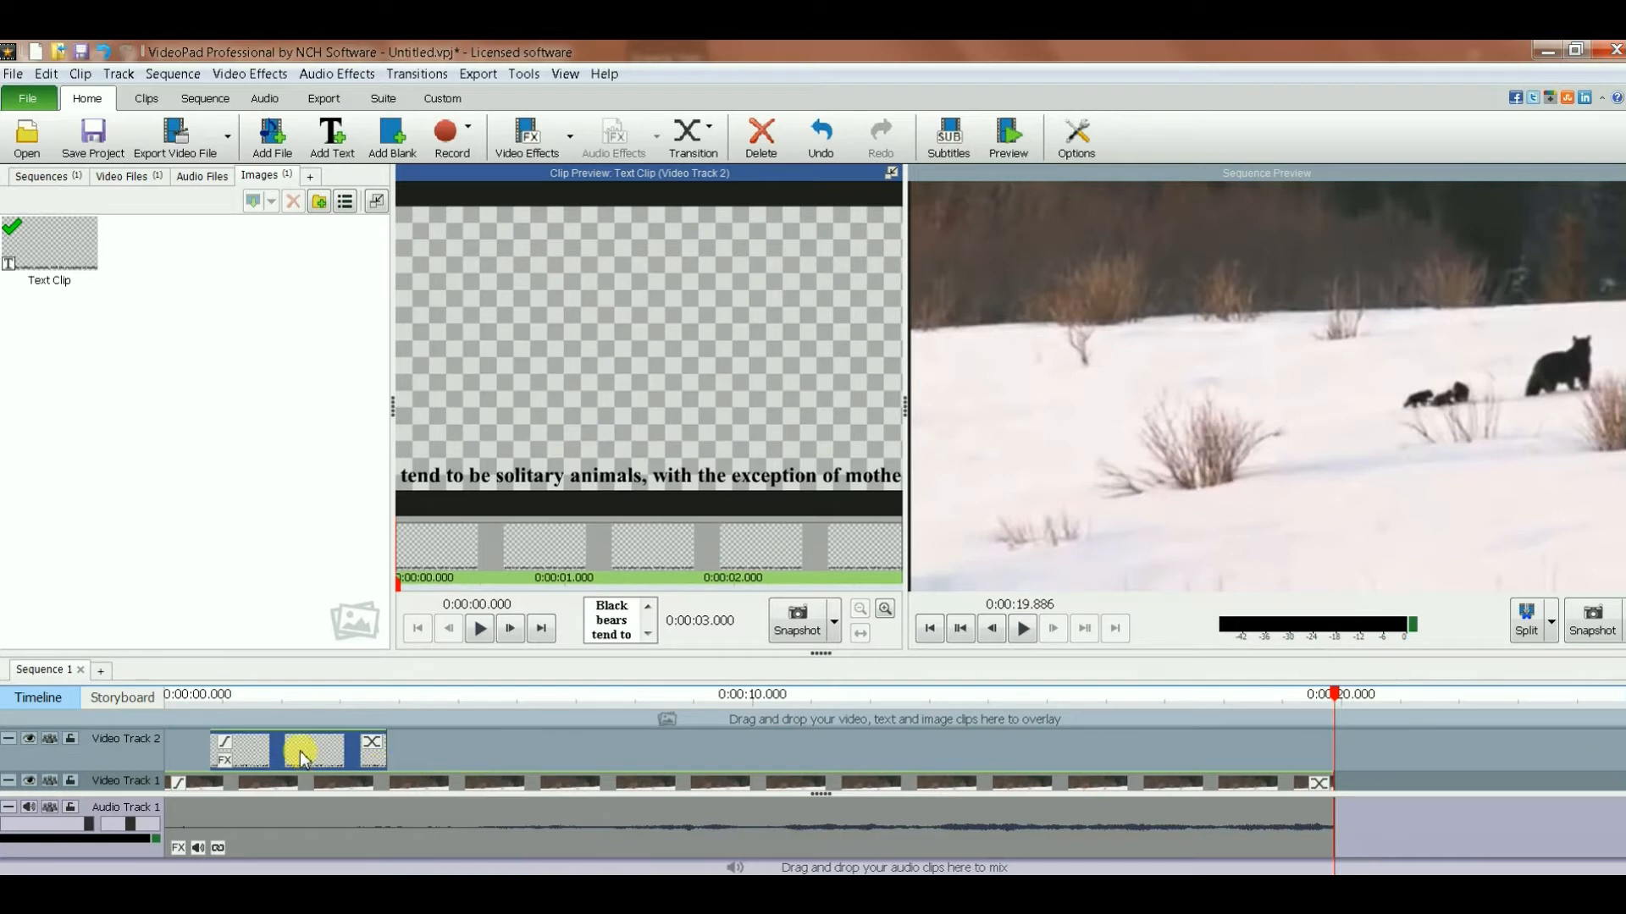
Return the timeline playhead to the start of the sequence and scrub forward to 0:00:02.012 over the caption.
{"action": "mouse_move", "coordinate": [1327, 699]}
{"action": "left_mouse_down"}
{"action": "mouse_move", "coordinate": [1125, 690]}
{"action": "mouse_move", "coordinate": [581, 740]}
{"action": "mouse_move", "coordinate": [83, 683]}
{"action": "left_mouse_up"}
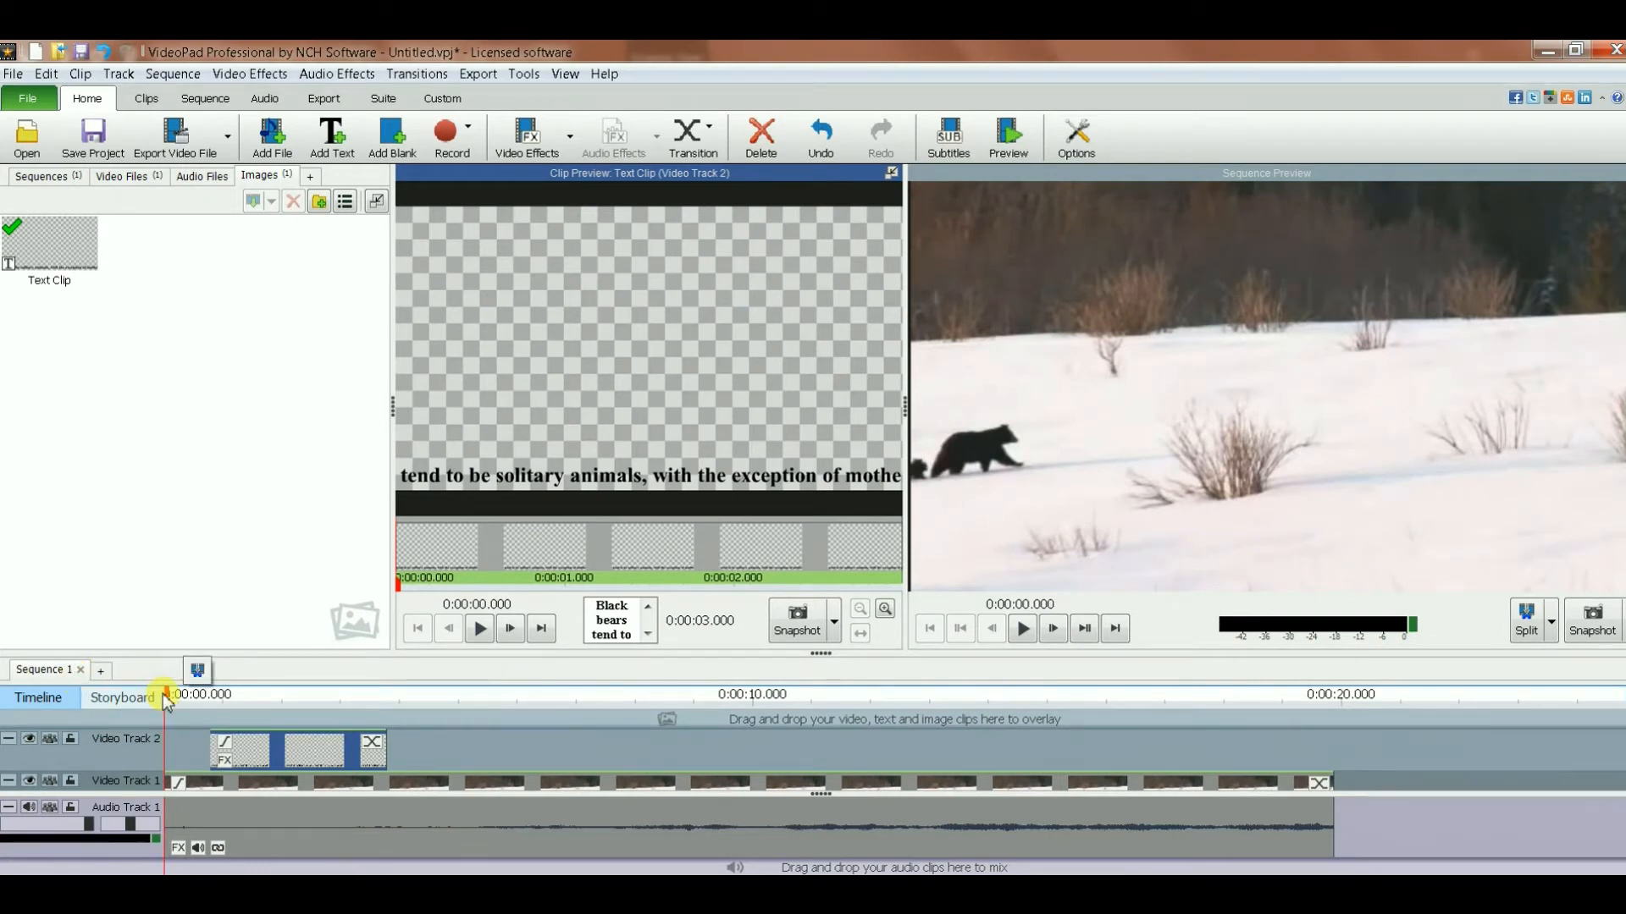
{"action": "left_click", "coordinate": [161, 696]}
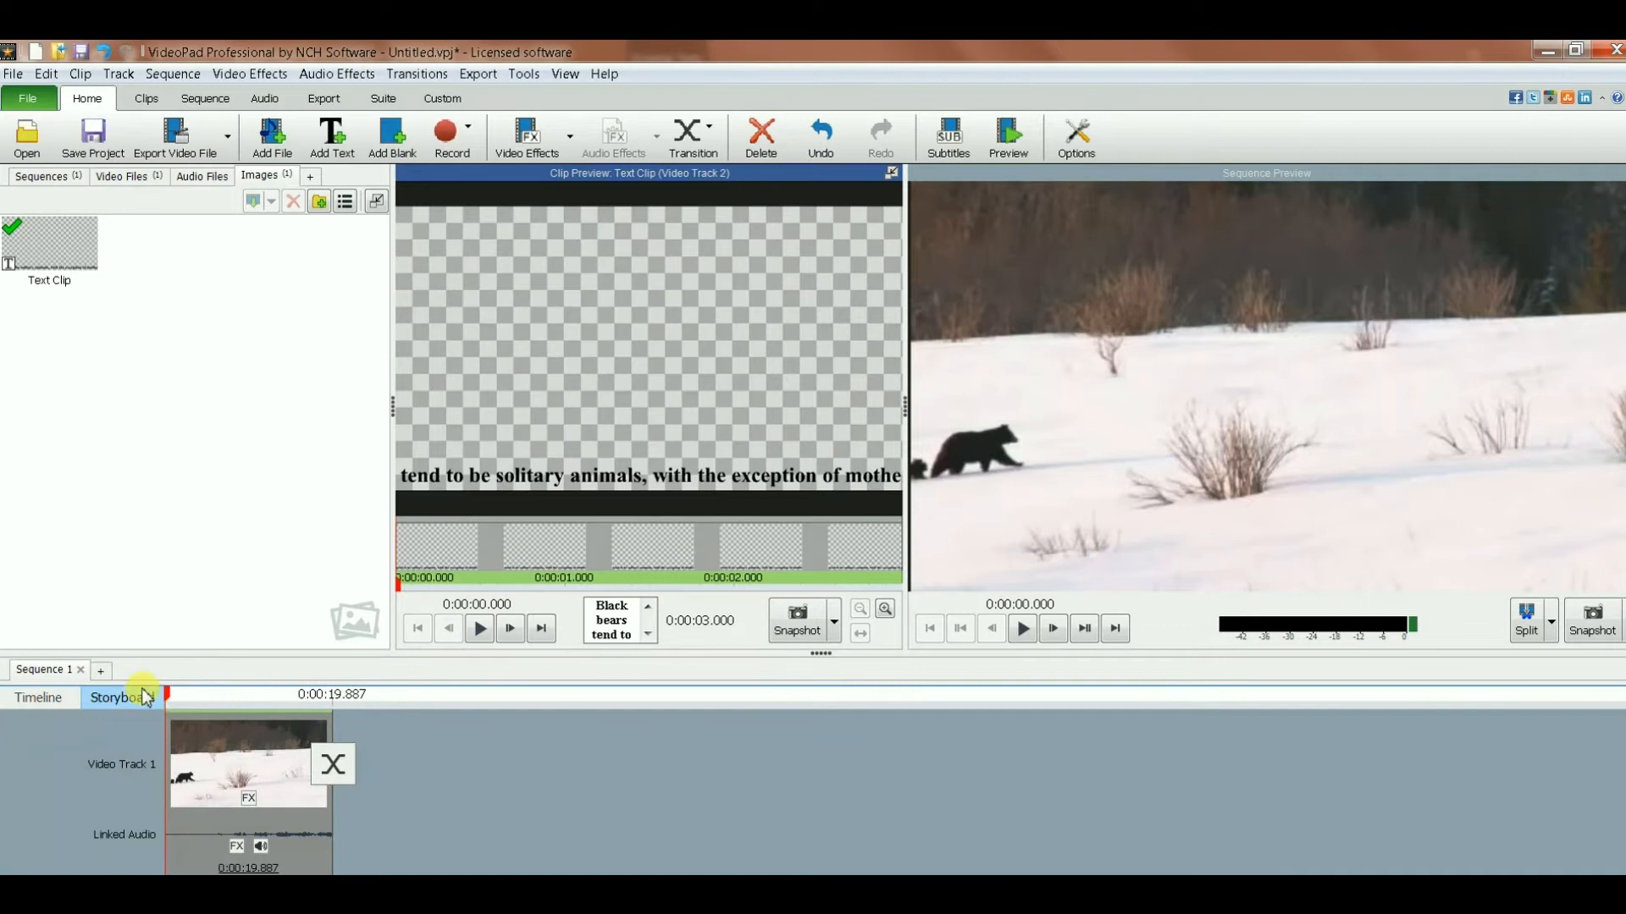
{"action": "left_click", "coordinate": [38, 696]}
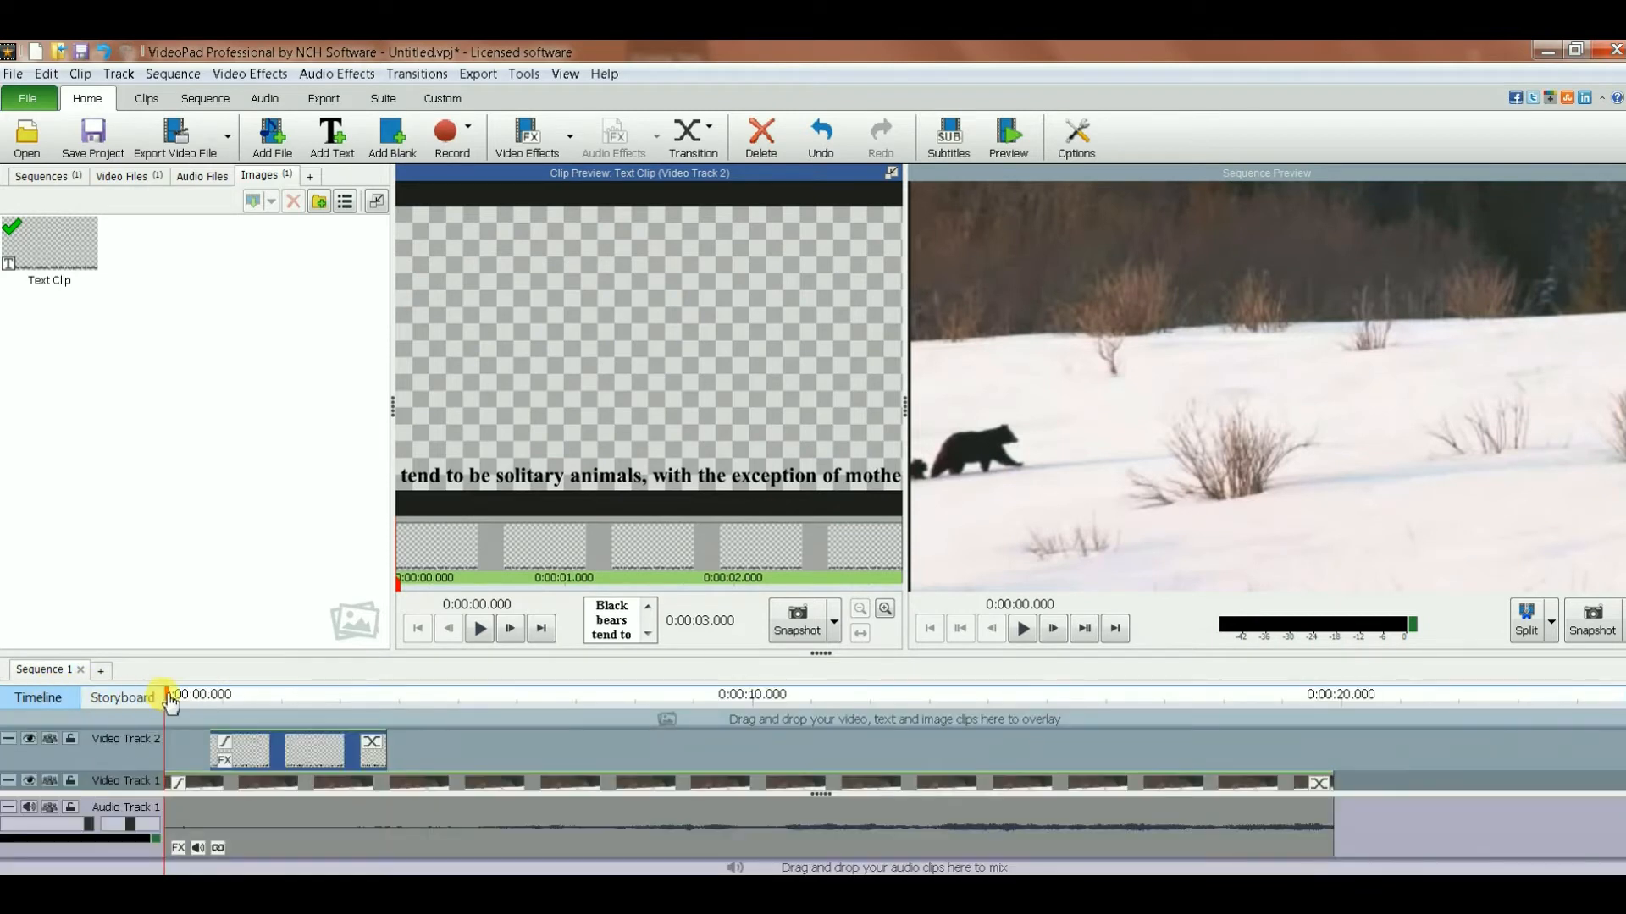
{"action": "left_click_drag", "start_coordinate": [169, 699], "coordinate": [284, 690]}
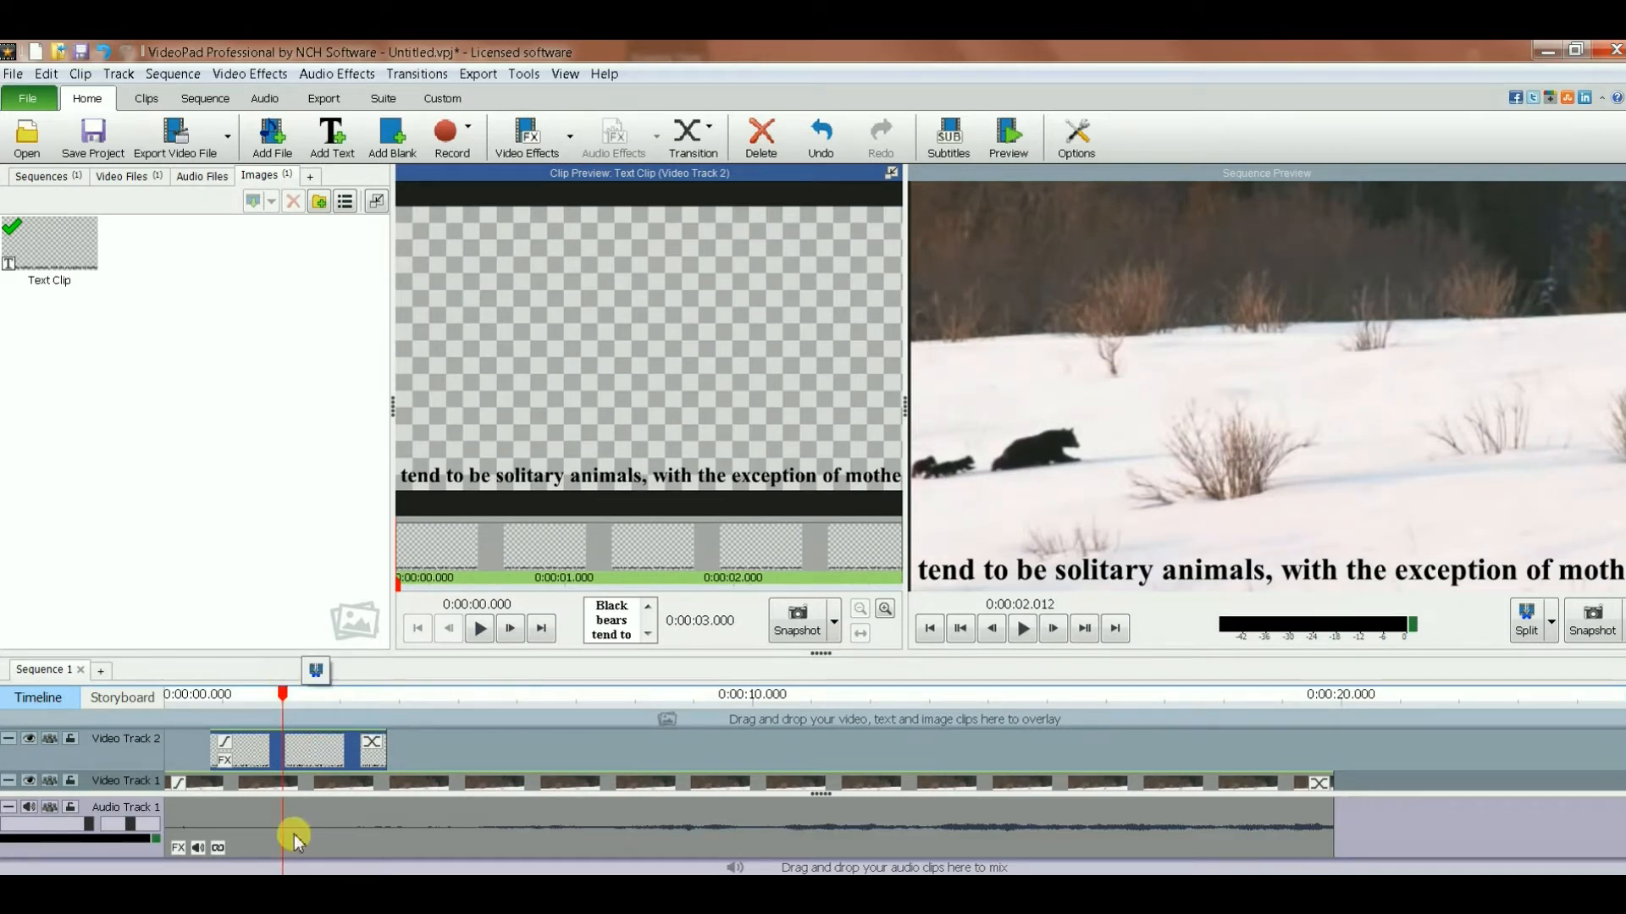
Move the text clip so it starts at 0:00:02.012, and play the sequence from shortly before it.
{"action": "right_click", "coordinate": [313, 749]}
{"action": "key", "text": "Escape"}
{"action": "left_click_drag", "start_coordinate": [313, 748], "coordinate": [391, 753]}
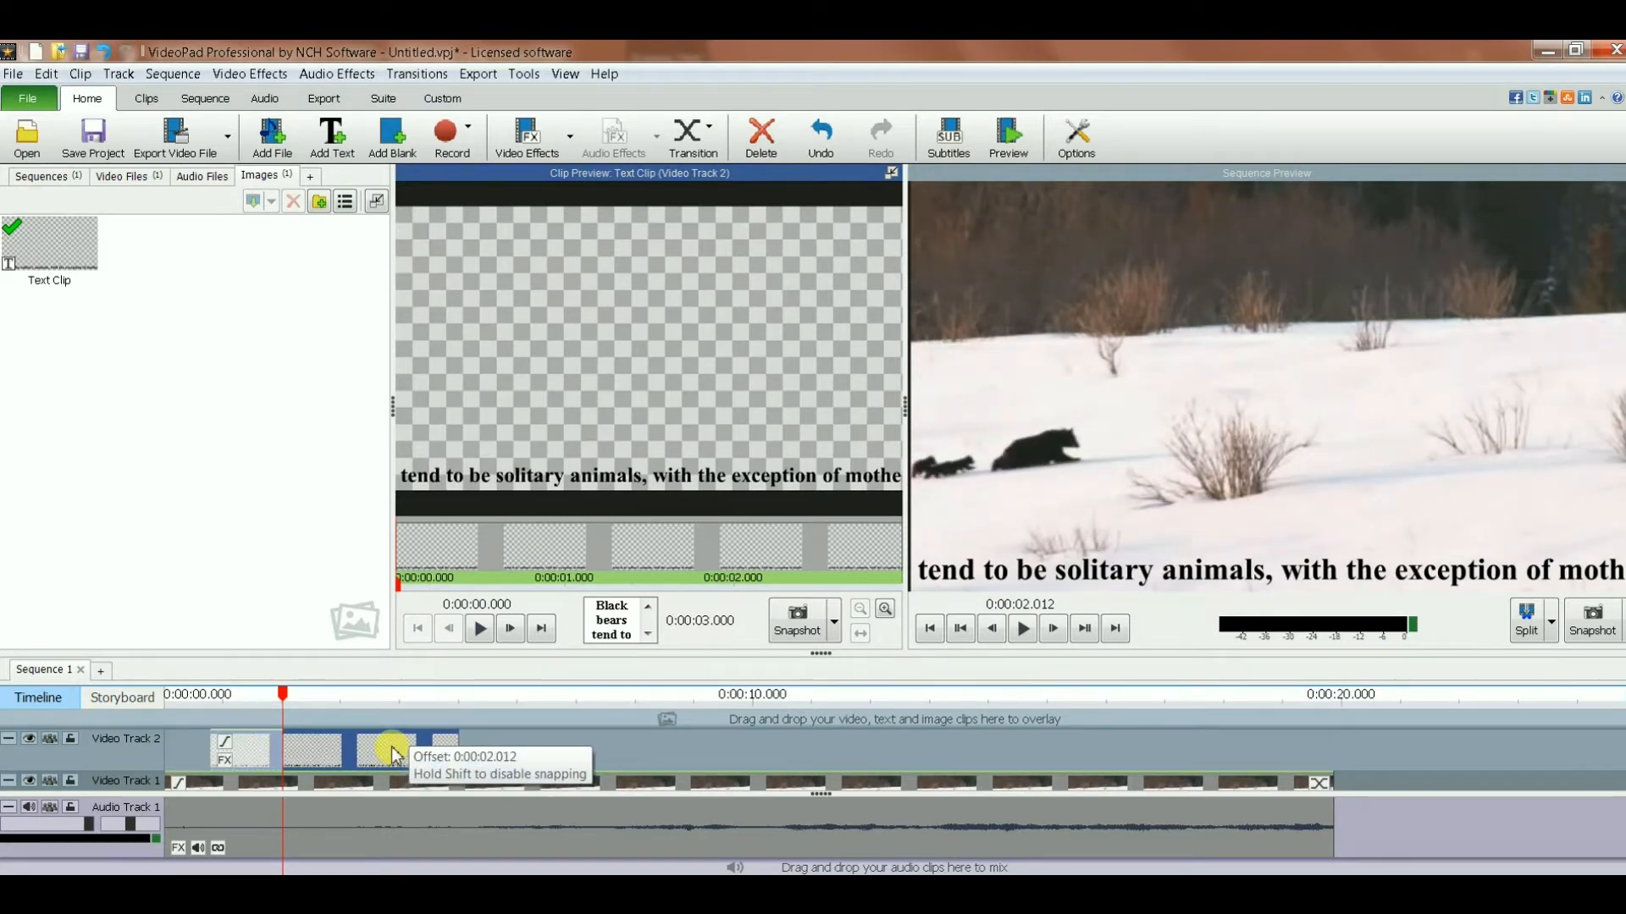
{"action": "left_click_drag", "start_coordinate": [391, 753], "coordinate": [392, 749]}
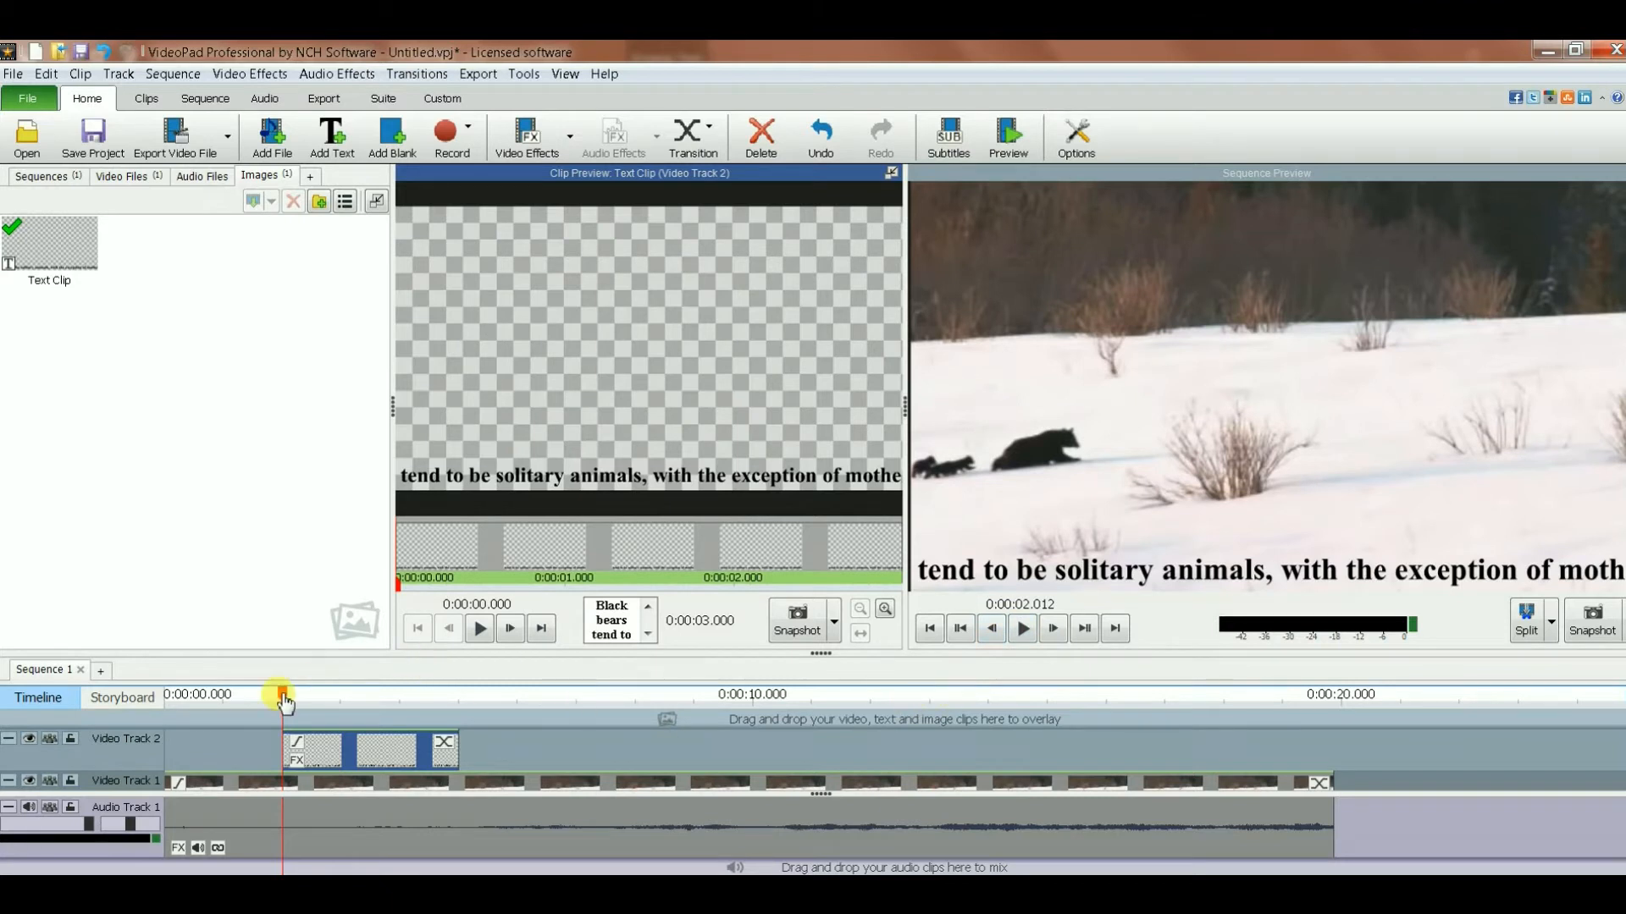
{"action": "left_click_drag", "start_coordinate": [283, 696], "coordinate": [234, 696]}
{"action": "left_click", "coordinate": [1022, 630]}
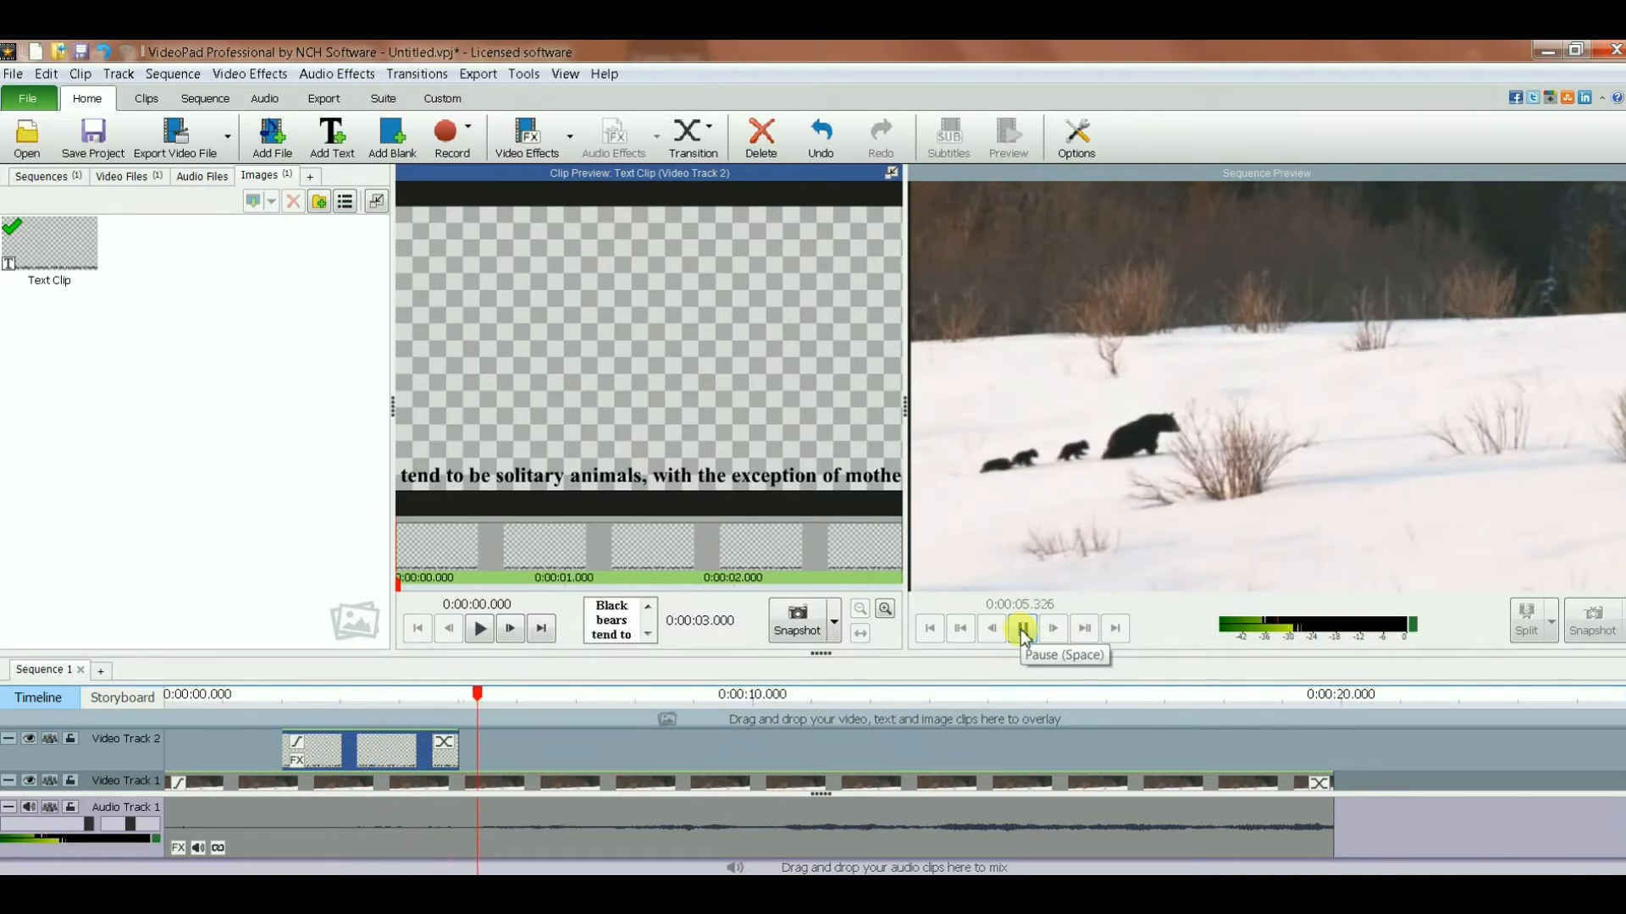
Stop playback and break the black bears caption into two lines after "animals,".
{"action": "left_click", "coordinate": [1022, 630]}
{"action": "left_click", "coordinate": [591, 628]}
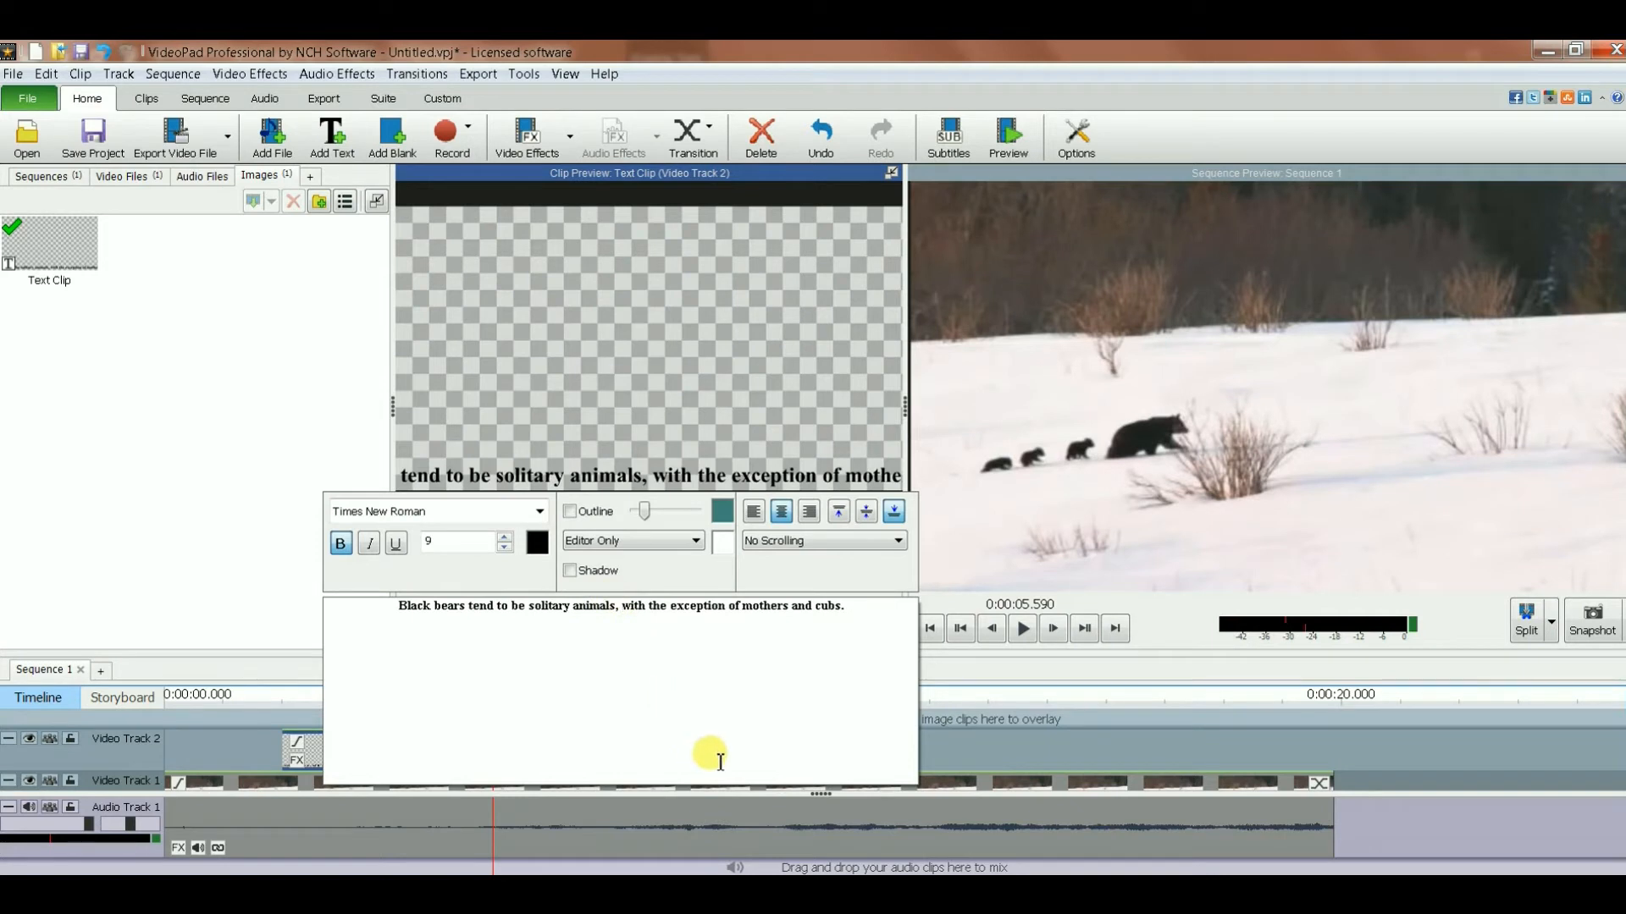
{"action": "key", "text": "Return"}
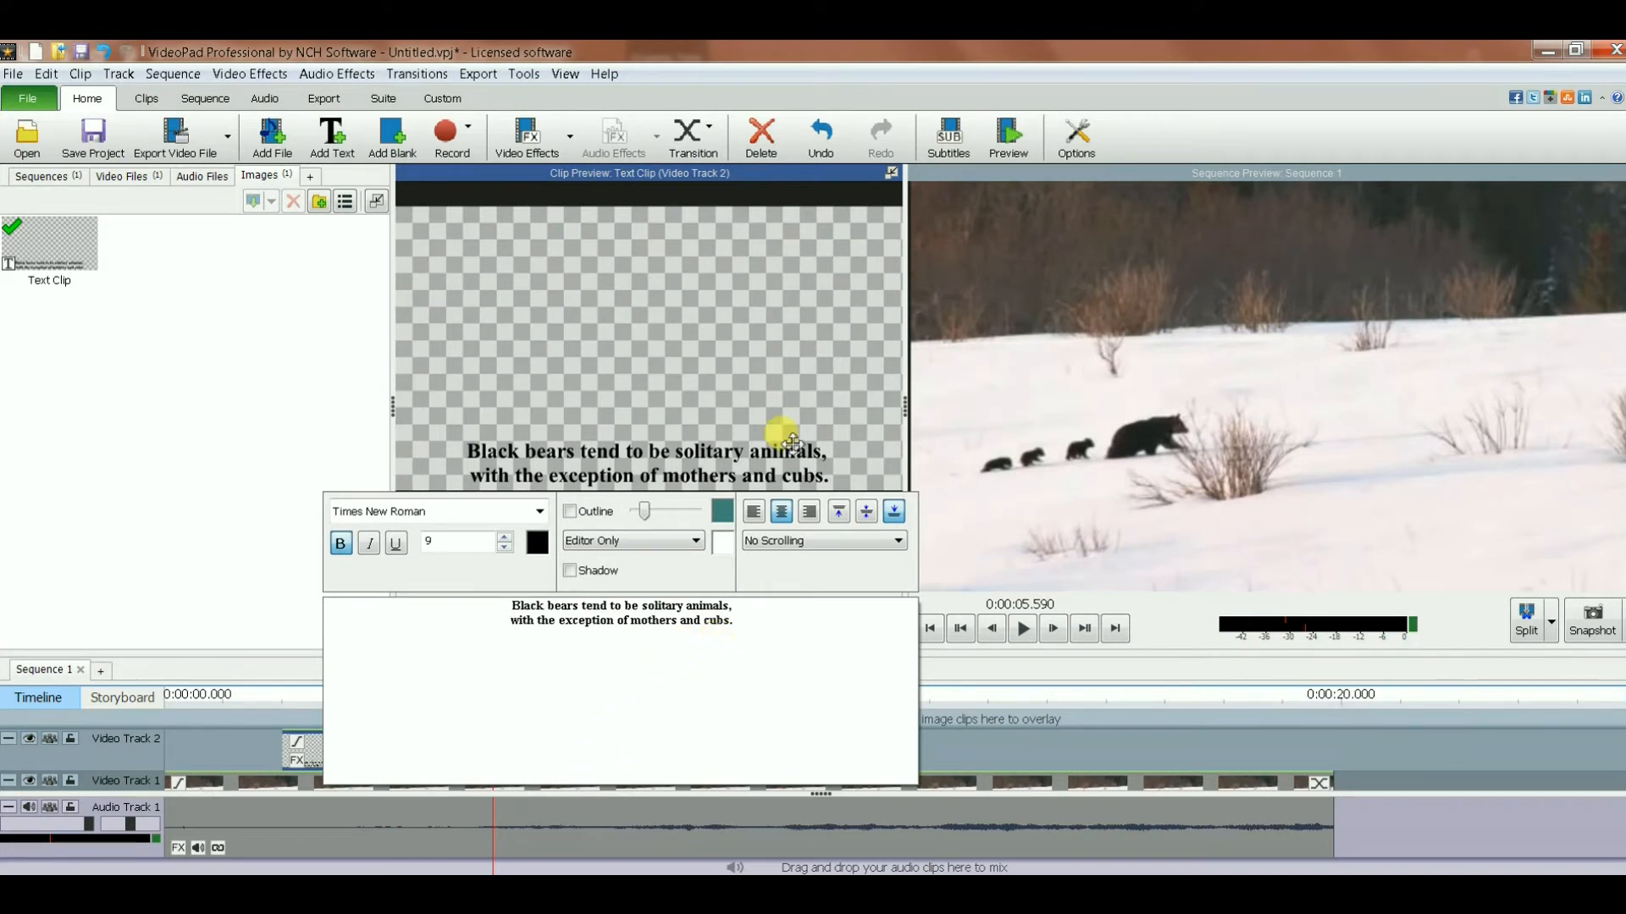
{"action": "left_click", "coordinate": [774, 392]}
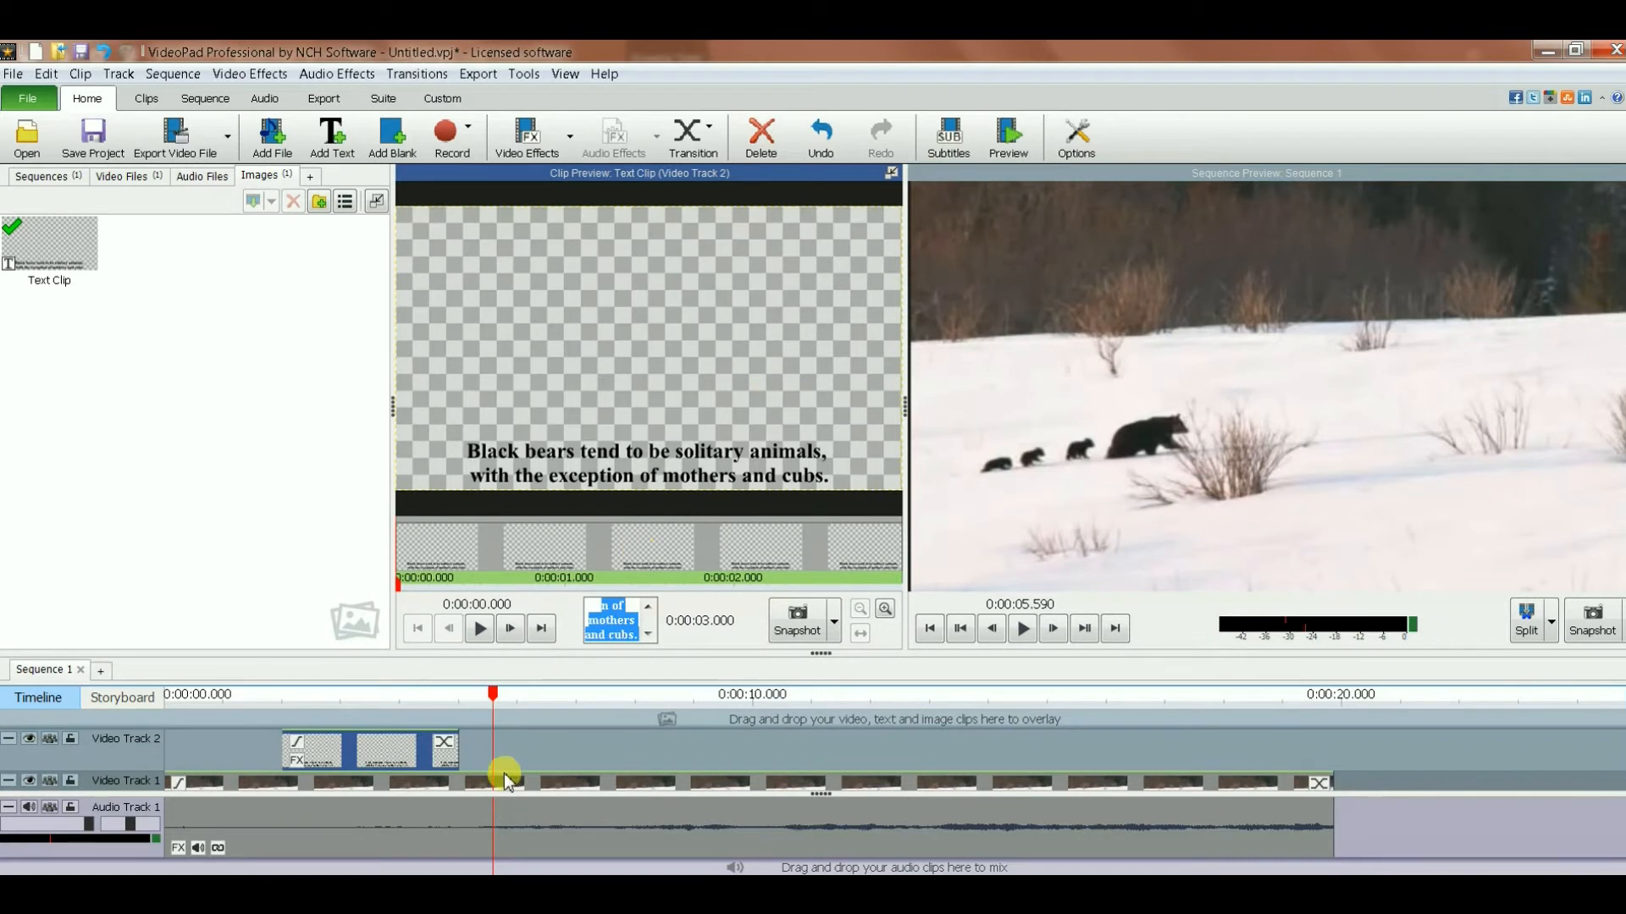
Play the sequence from about 0:00:01.764 to check the two-line caption over the bear video.
{"action": "left_click_drag", "start_coordinate": [495, 692], "coordinate": [267, 700]}
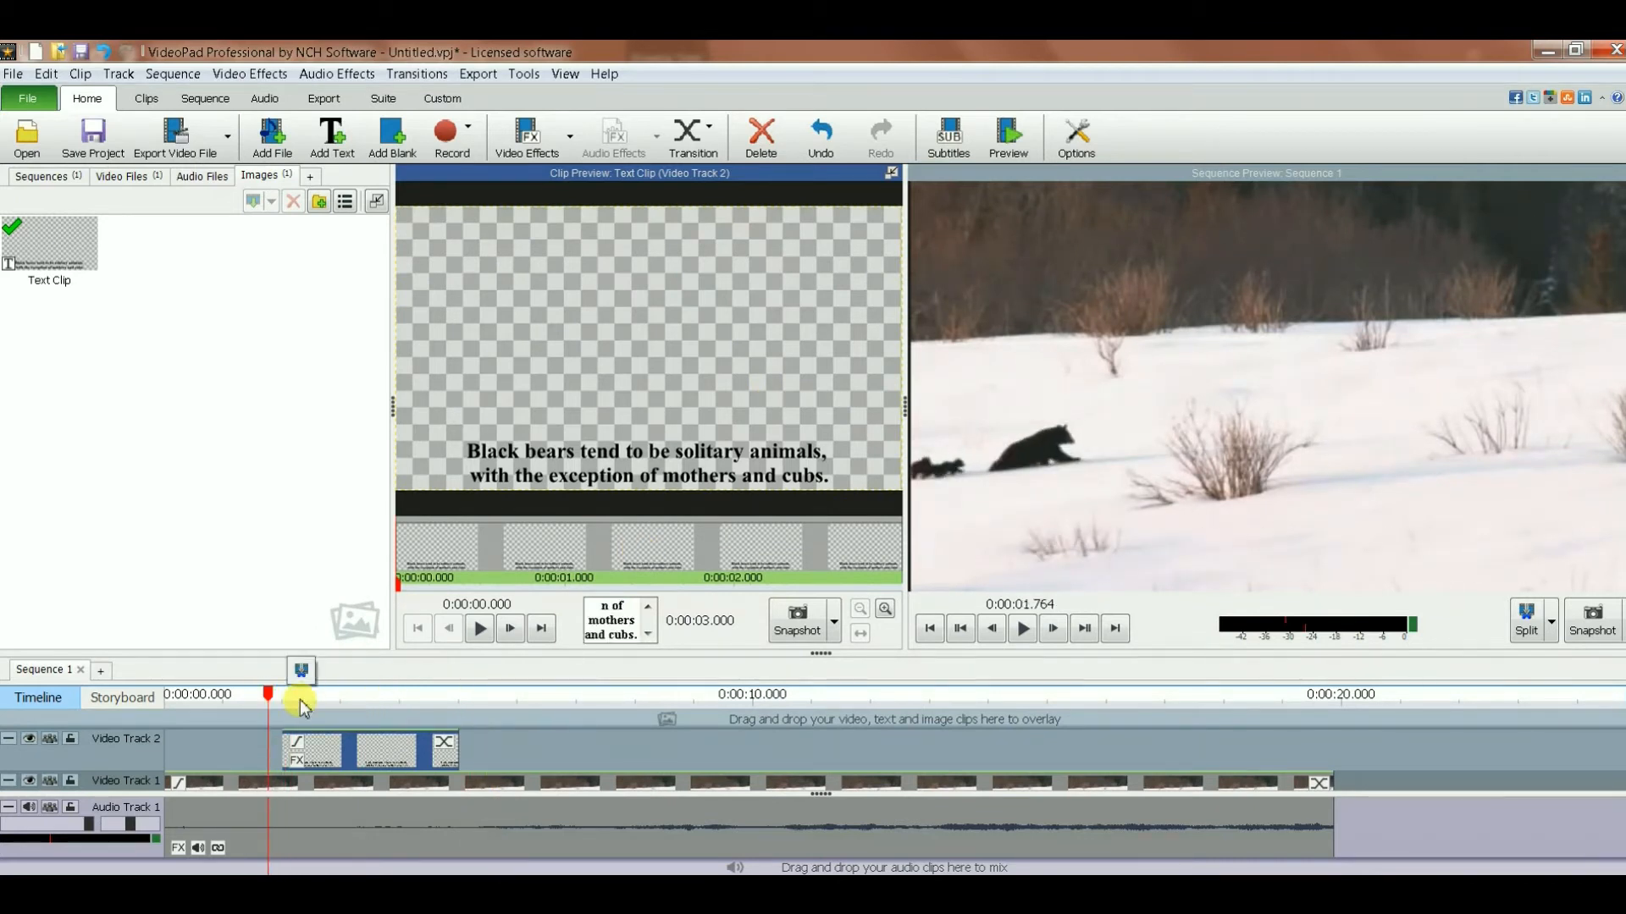
{"action": "left_click", "coordinate": [1023, 628]}
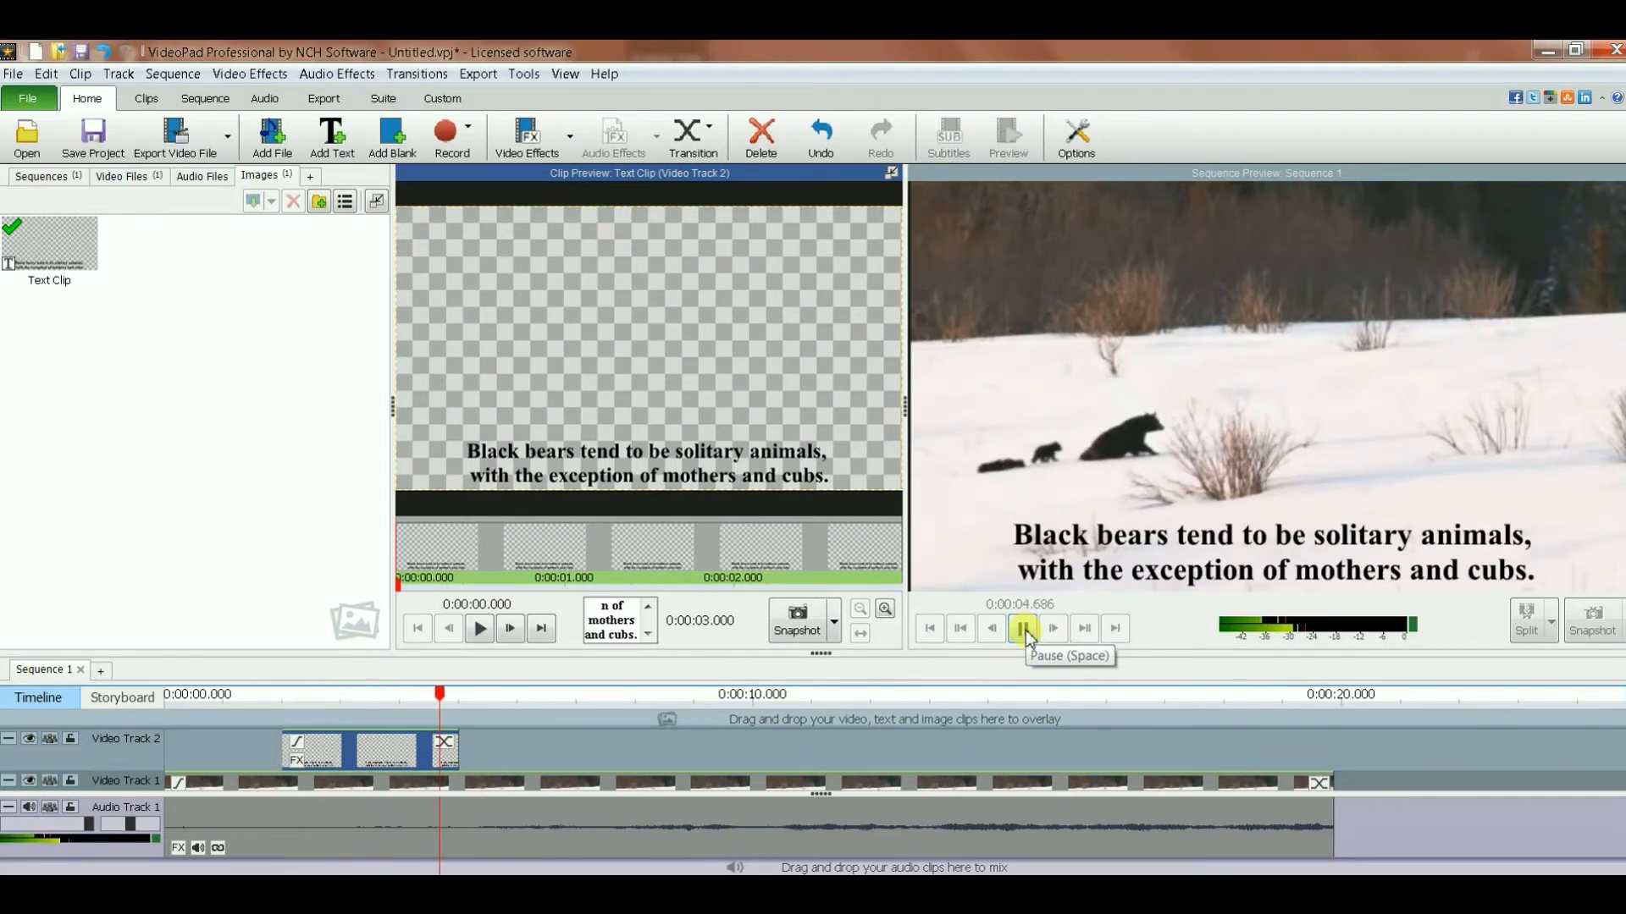
{"action": "left_click", "coordinate": [1025, 630]}
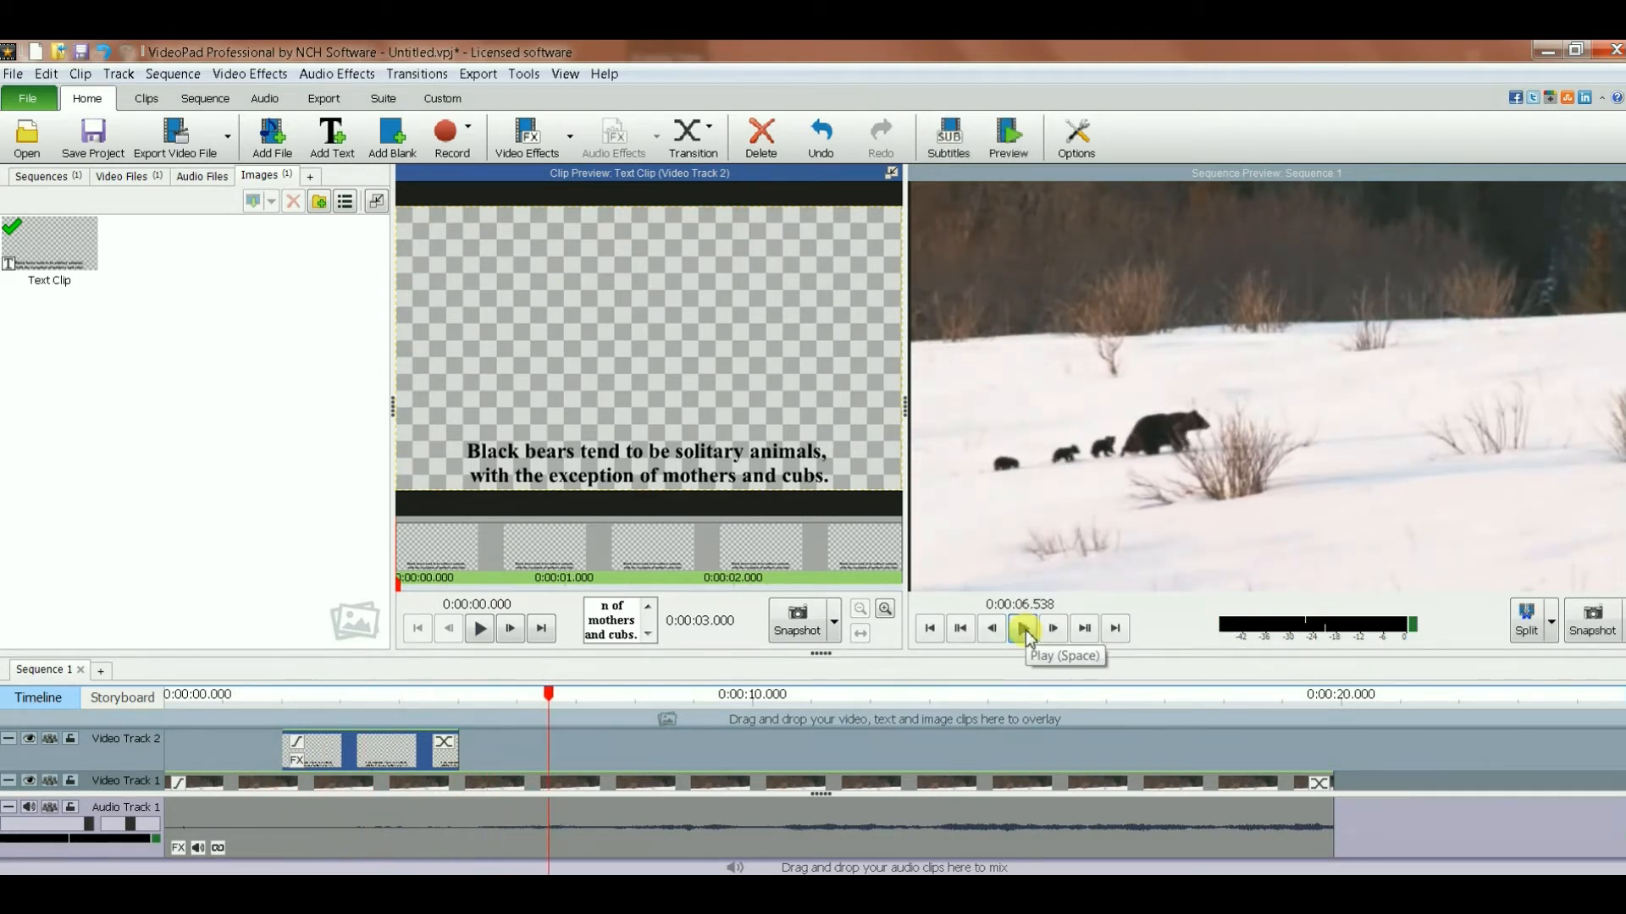
Replay the sequence twice from its start to review the caption's timing, stopping the second playback at 0:00:07.338.
{"action": "left_click_drag", "start_coordinate": [555, 707], "coordinate": [166, 694]}
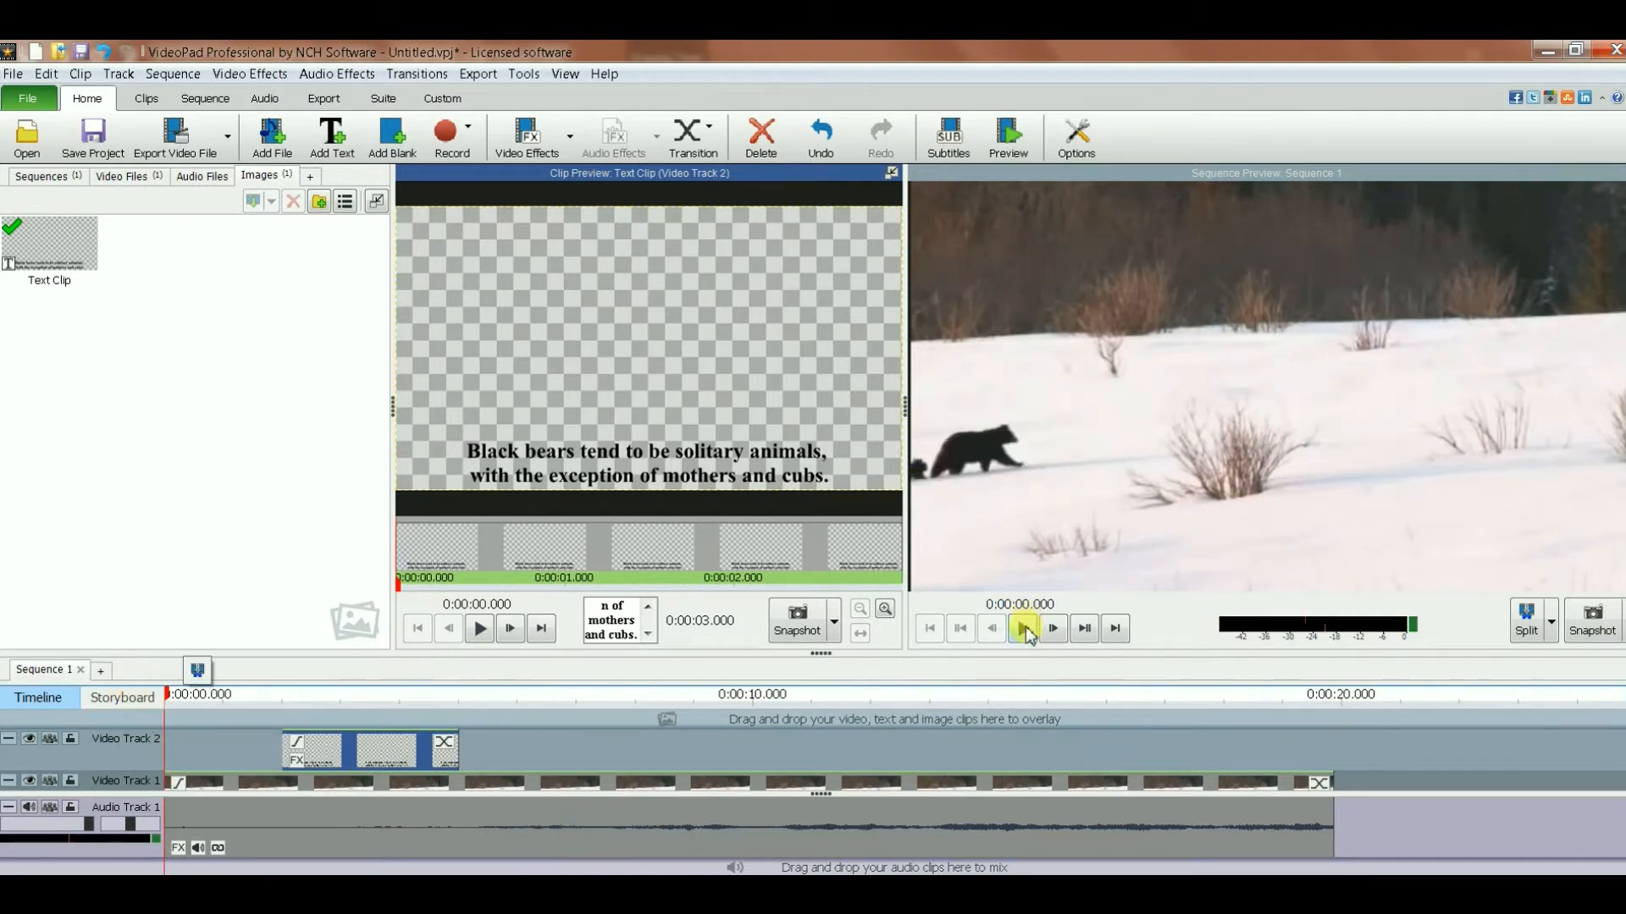
{"action": "left_click", "coordinate": [1024, 627]}
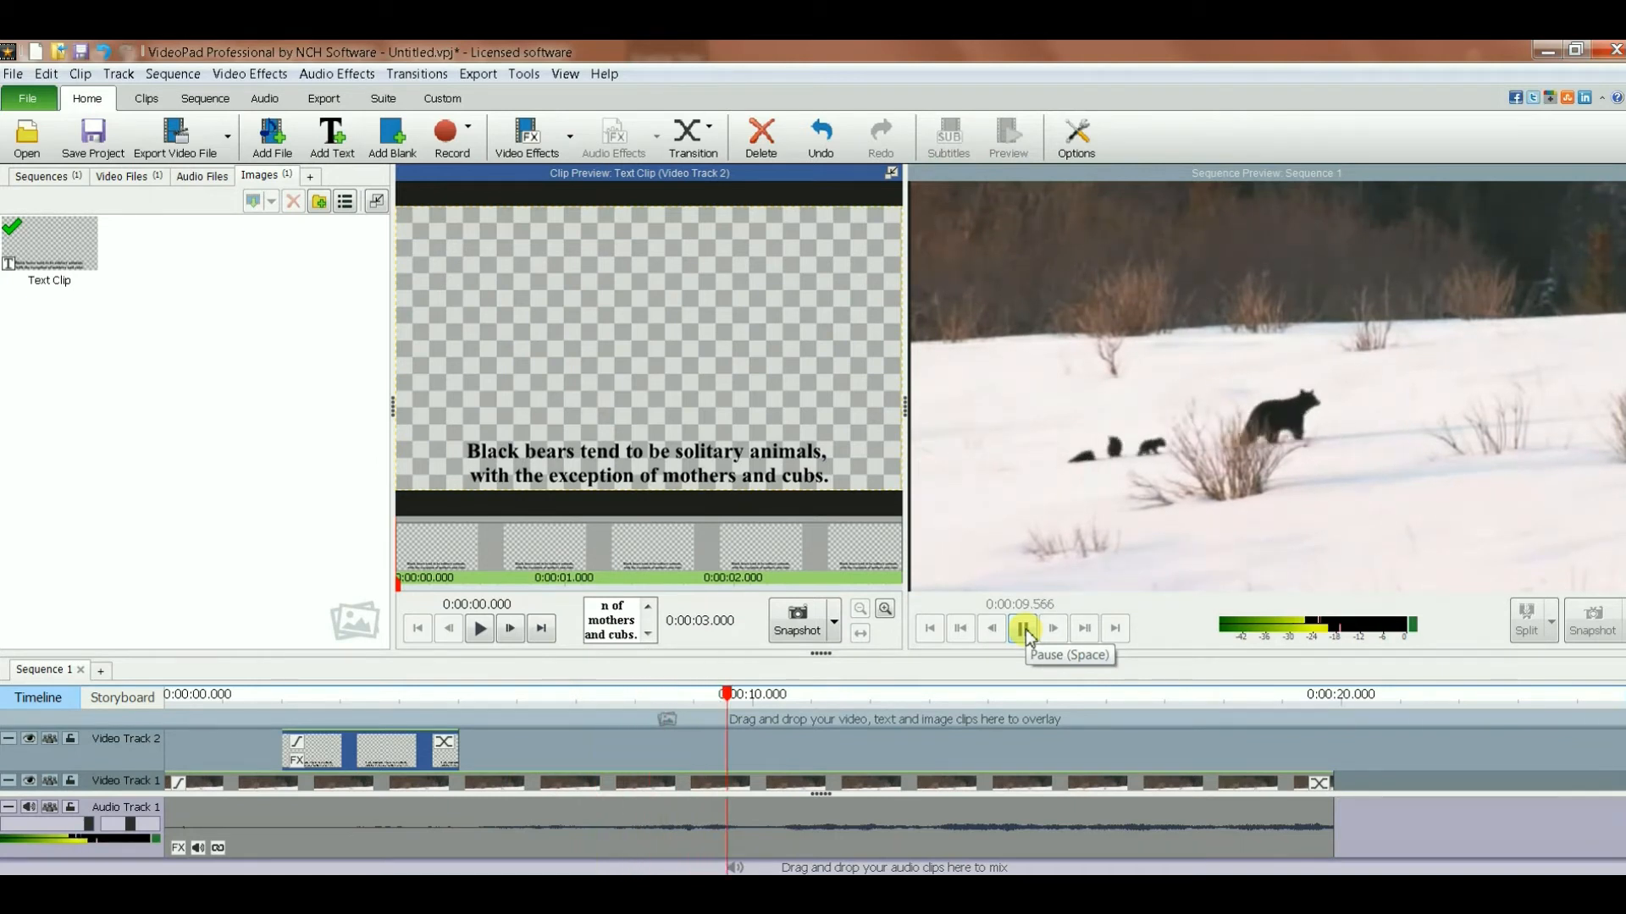
{"action": "left_click", "coordinate": [1025, 628]}
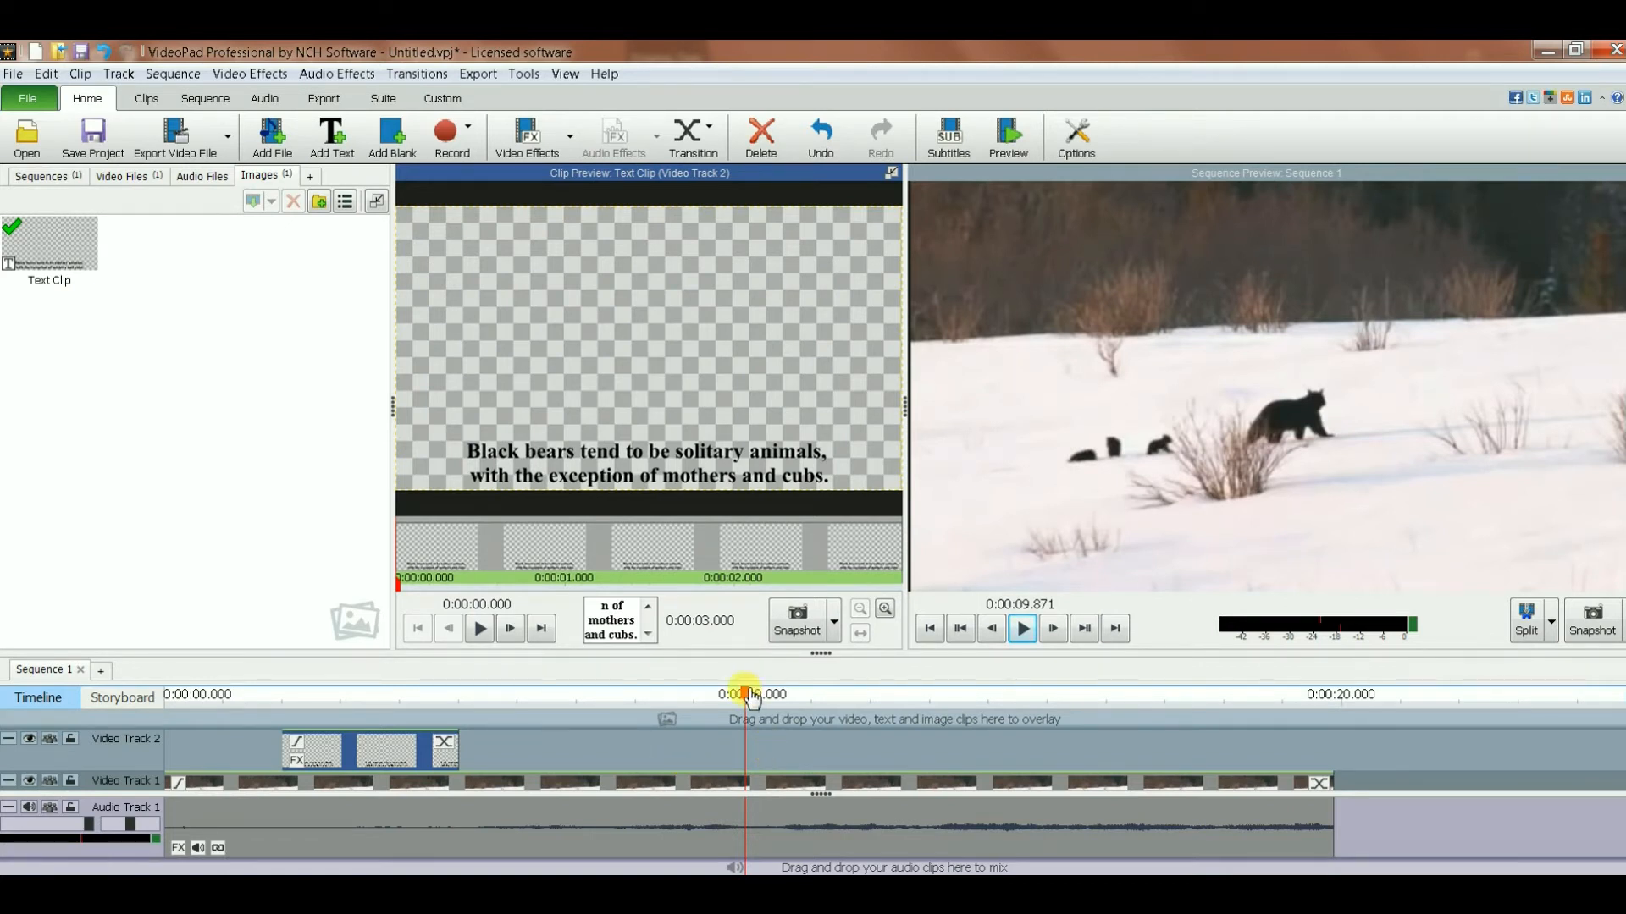
{"action": "left_click_drag", "start_coordinate": [745, 696], "coordinate": [166, 696]}
{"action": "left_click", "coordinate": [1022, 628]}
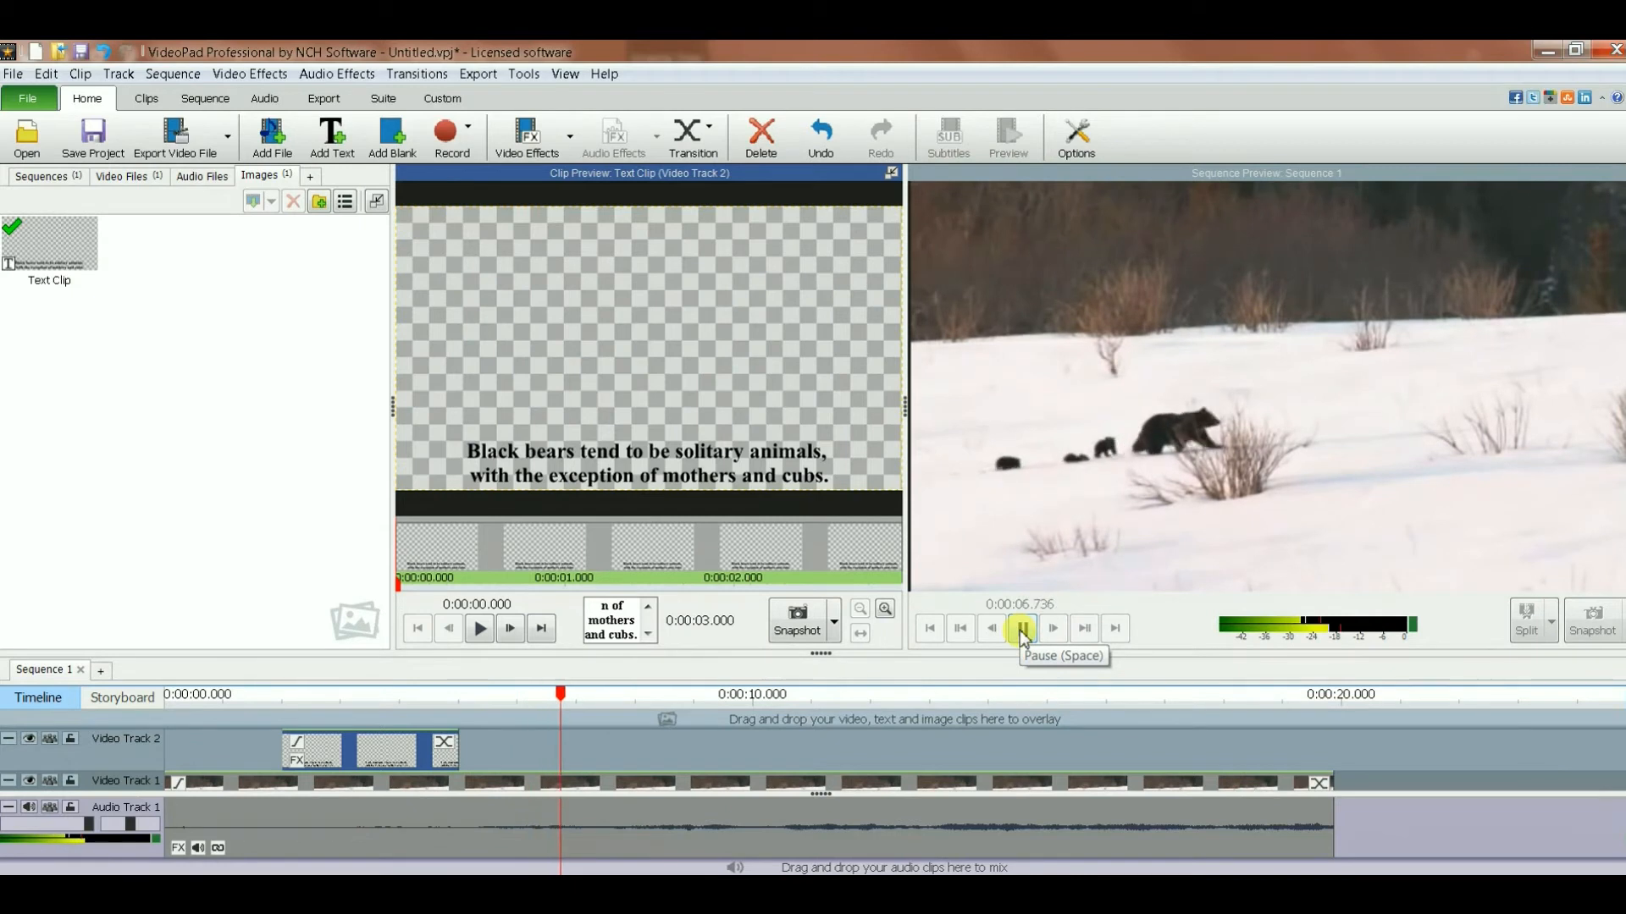
{"action": "left_click", "coordinate": [1022, 635]}
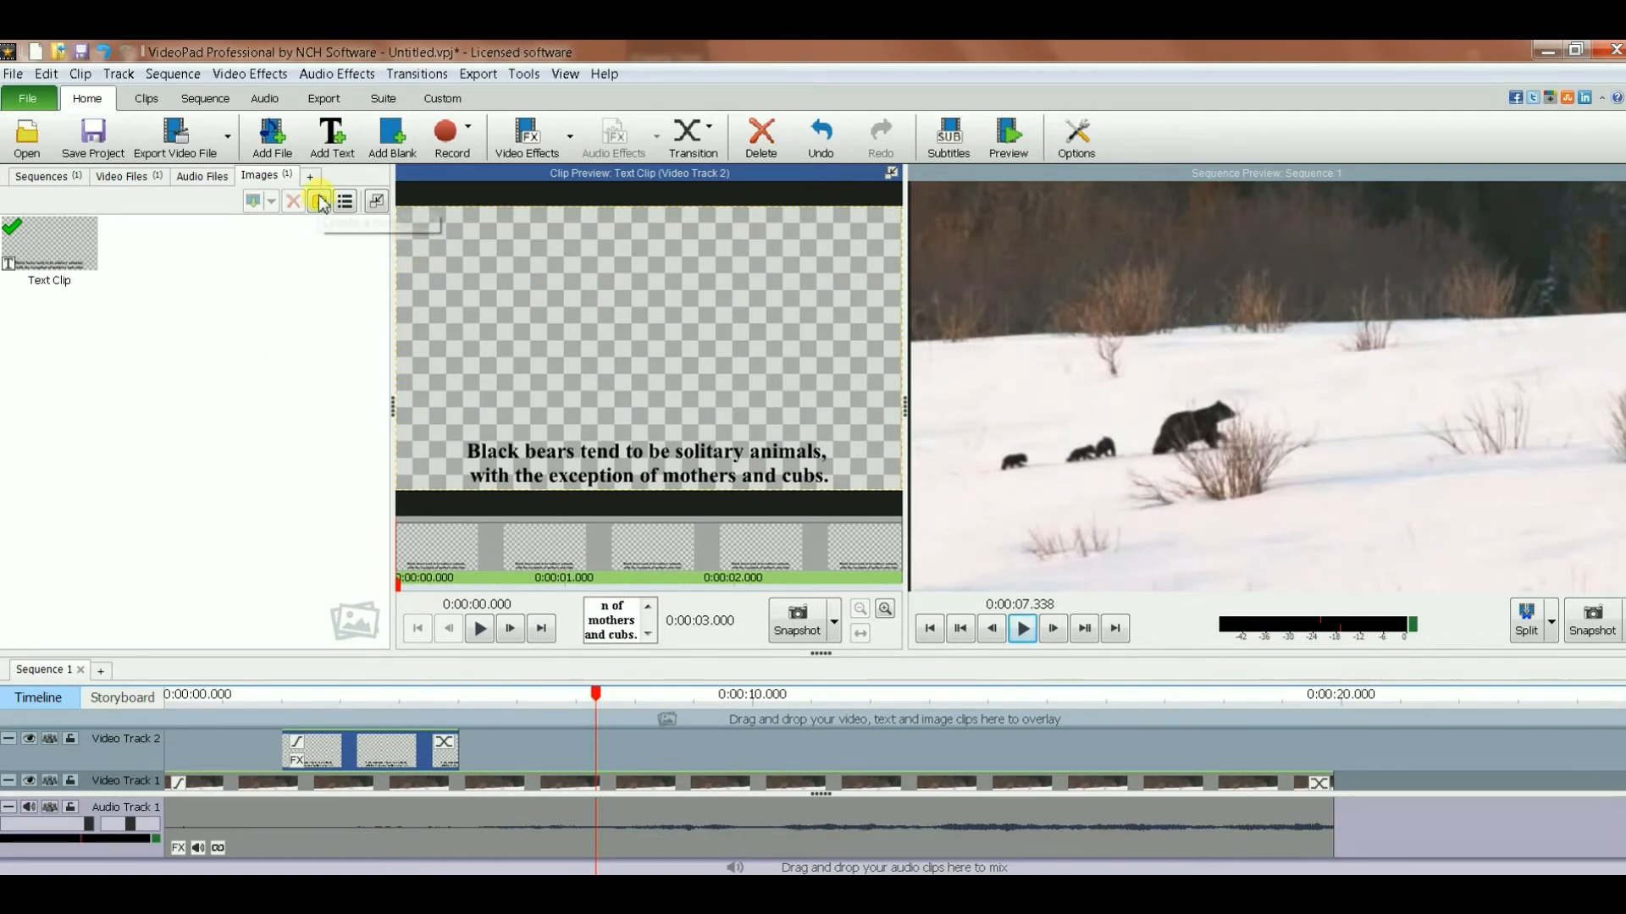
Add a second text clip at the playhead reading "Please Subscribe" and set its animation to Scroll Right To Left.
{"action": "left_click", "coordinate": [338, 144]}
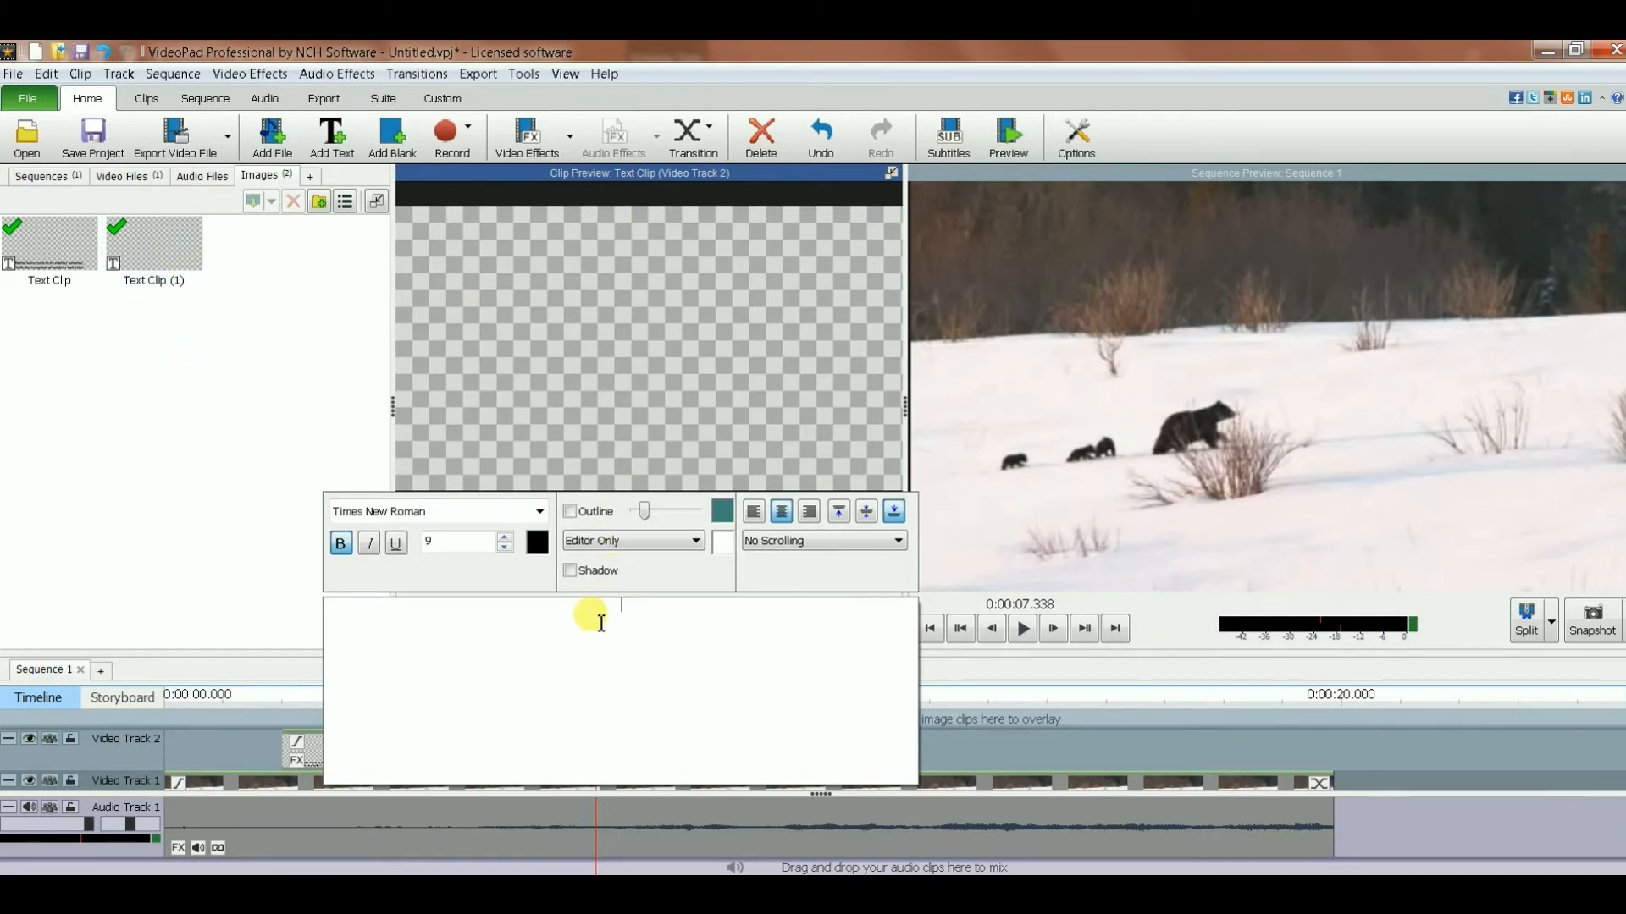
{"action": "type", "text": "Please Subscribe"}
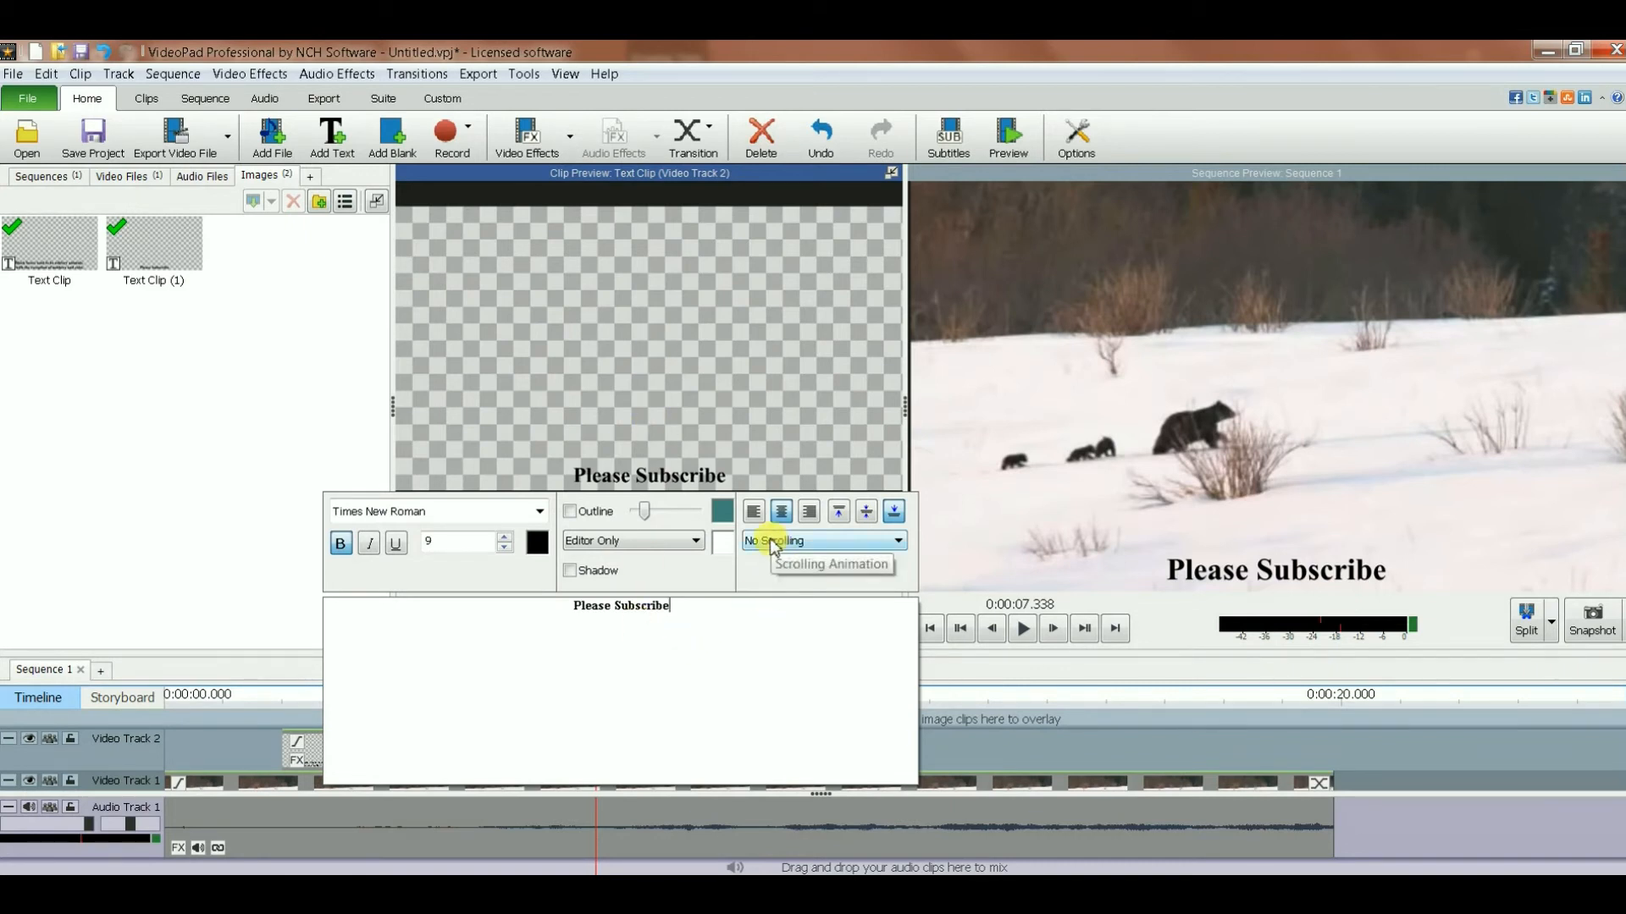
{"action": "left_click", "coordinate": [898, 540]}
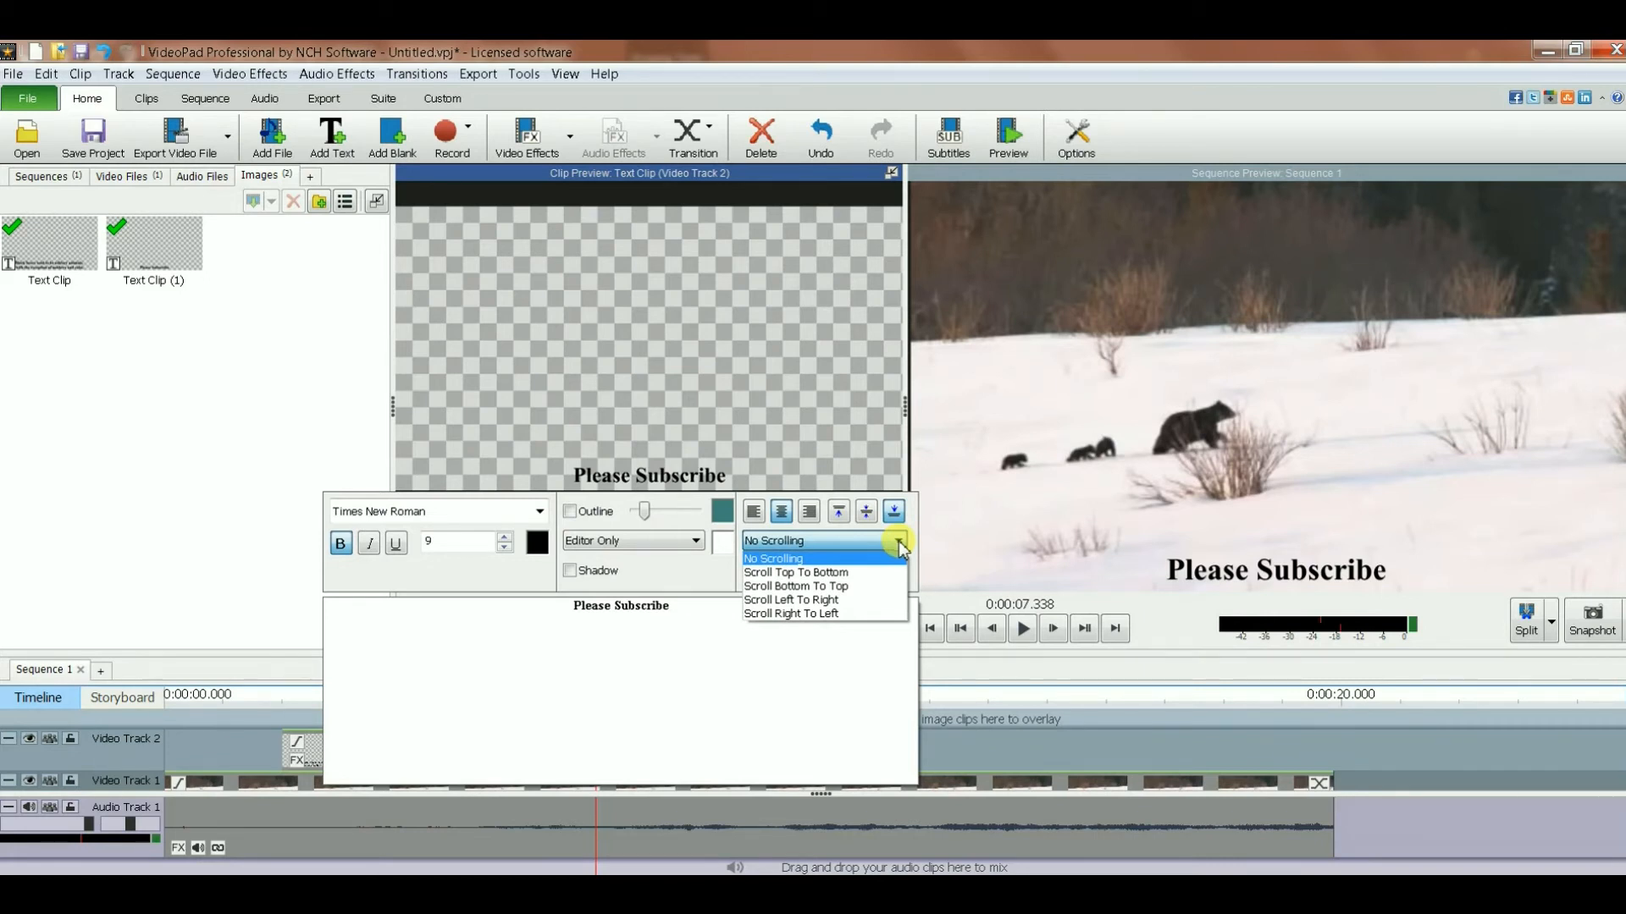
{"action": "left_click", "coordinate": [873, 616]}
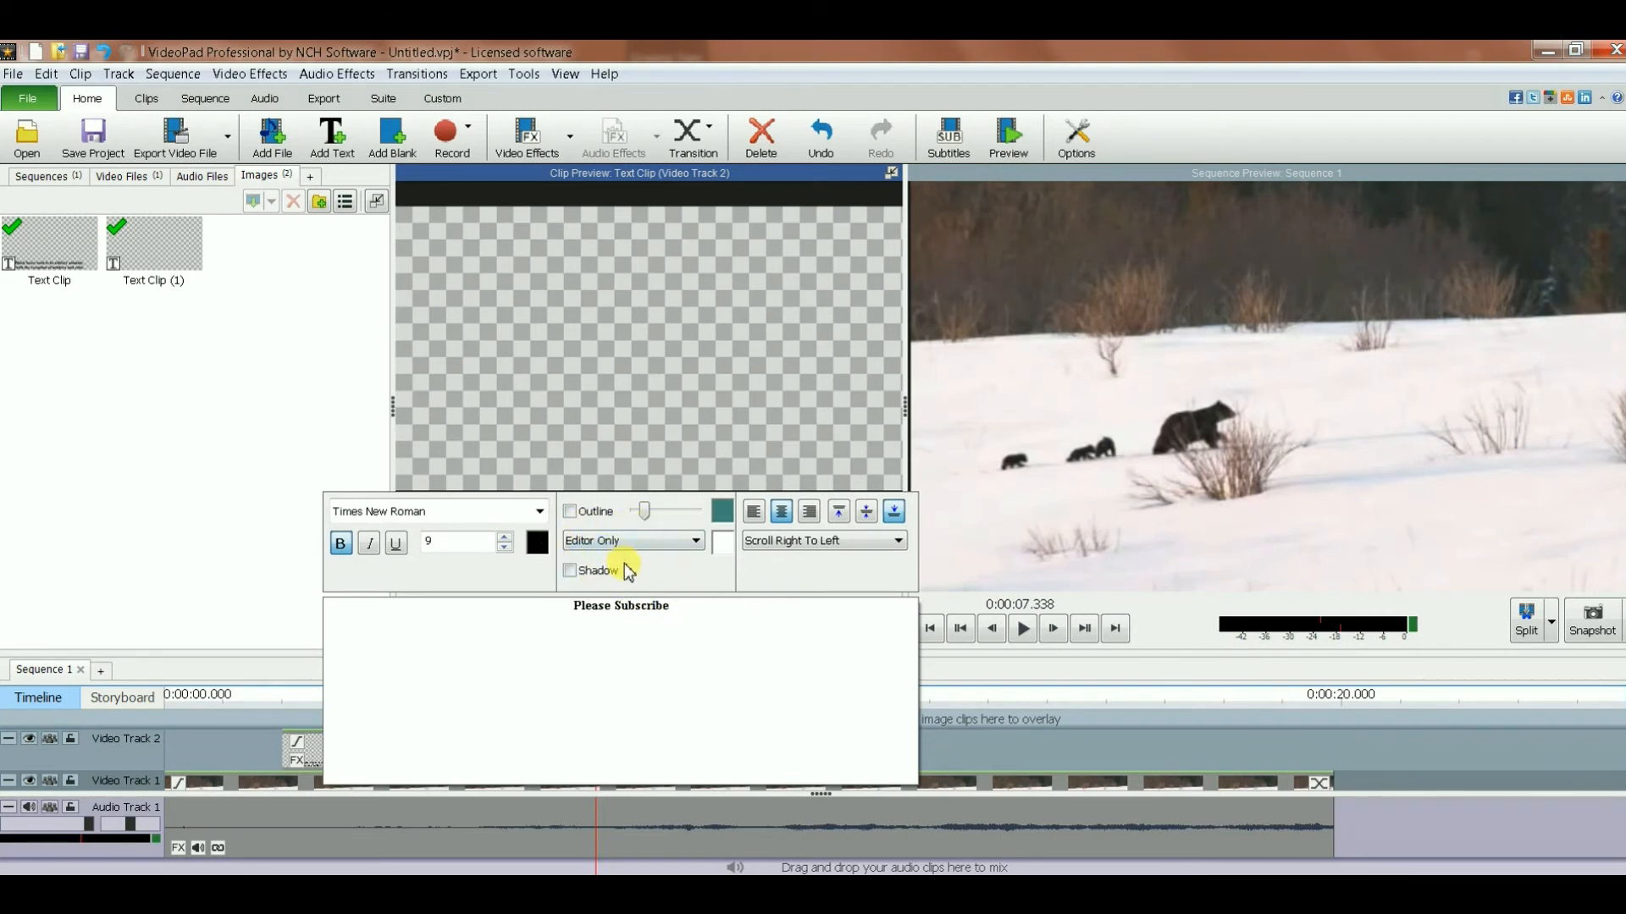
{"action": "left_click", "coordinate": [658, 373]}
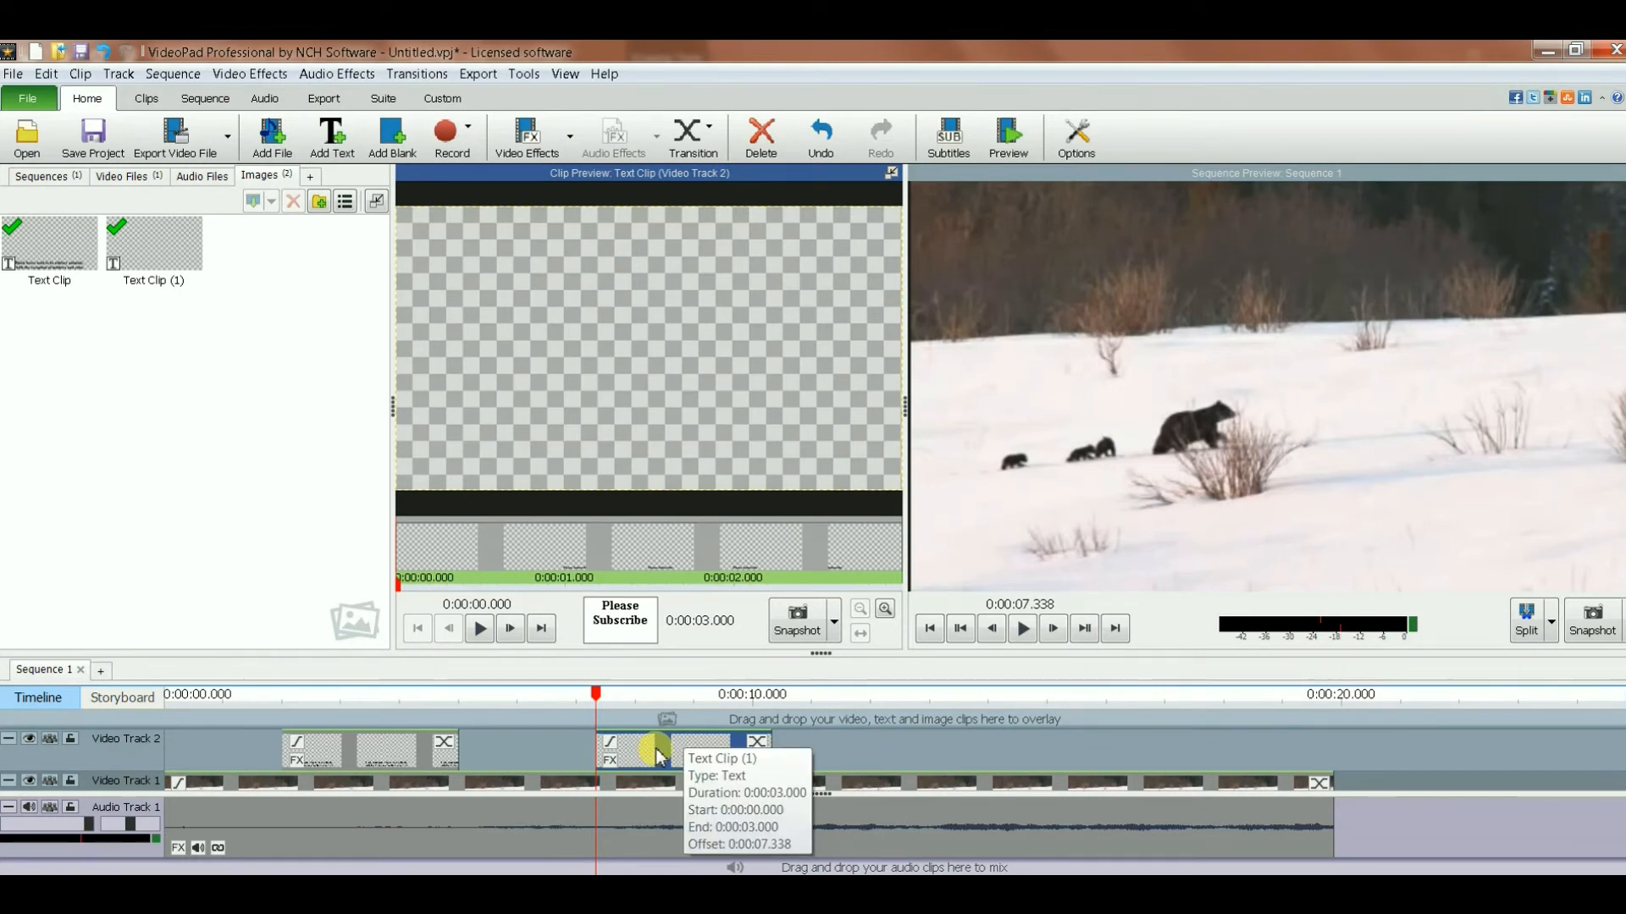
Extend the "Please Subscribe" clip on Video Track 2 to a duration of 0:00:03.496.
{"action": "left_click", "coordinate": [166, 262]}
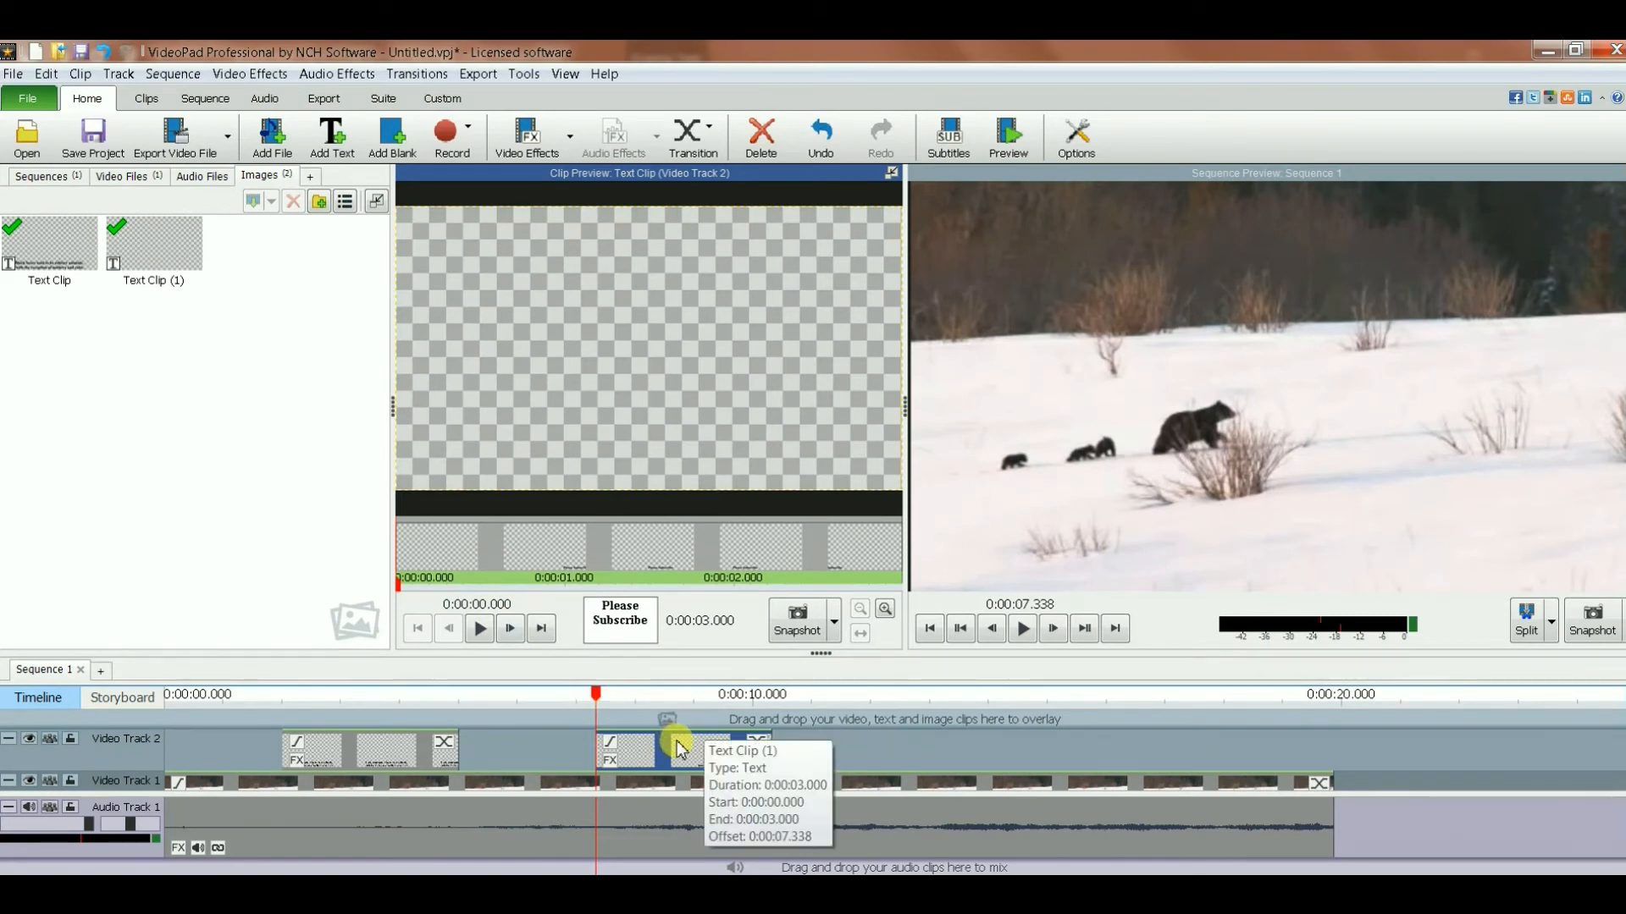
{"action": "mouse_move", "coordinate": [655, 746]}
{"action": "left_mouse_down"}
{"action": "mouse_move", "coordinate": [831, 762]}
{"action": "mouse_move", "coordinate": [700, 753]}
{"action": "mouse_move", "coordinate": [886, 758]}
{"action": "mouse_move", "coordinate": [1056, 744]}
{"action": "mouse_move", "coordinate": [902, 735]}
{"action": "mouse_move", "coordinate": [1160, 722]}
{"action": "mouse_move", "coordinate": [663, 744]}
{"action": "left_mouse_up"}
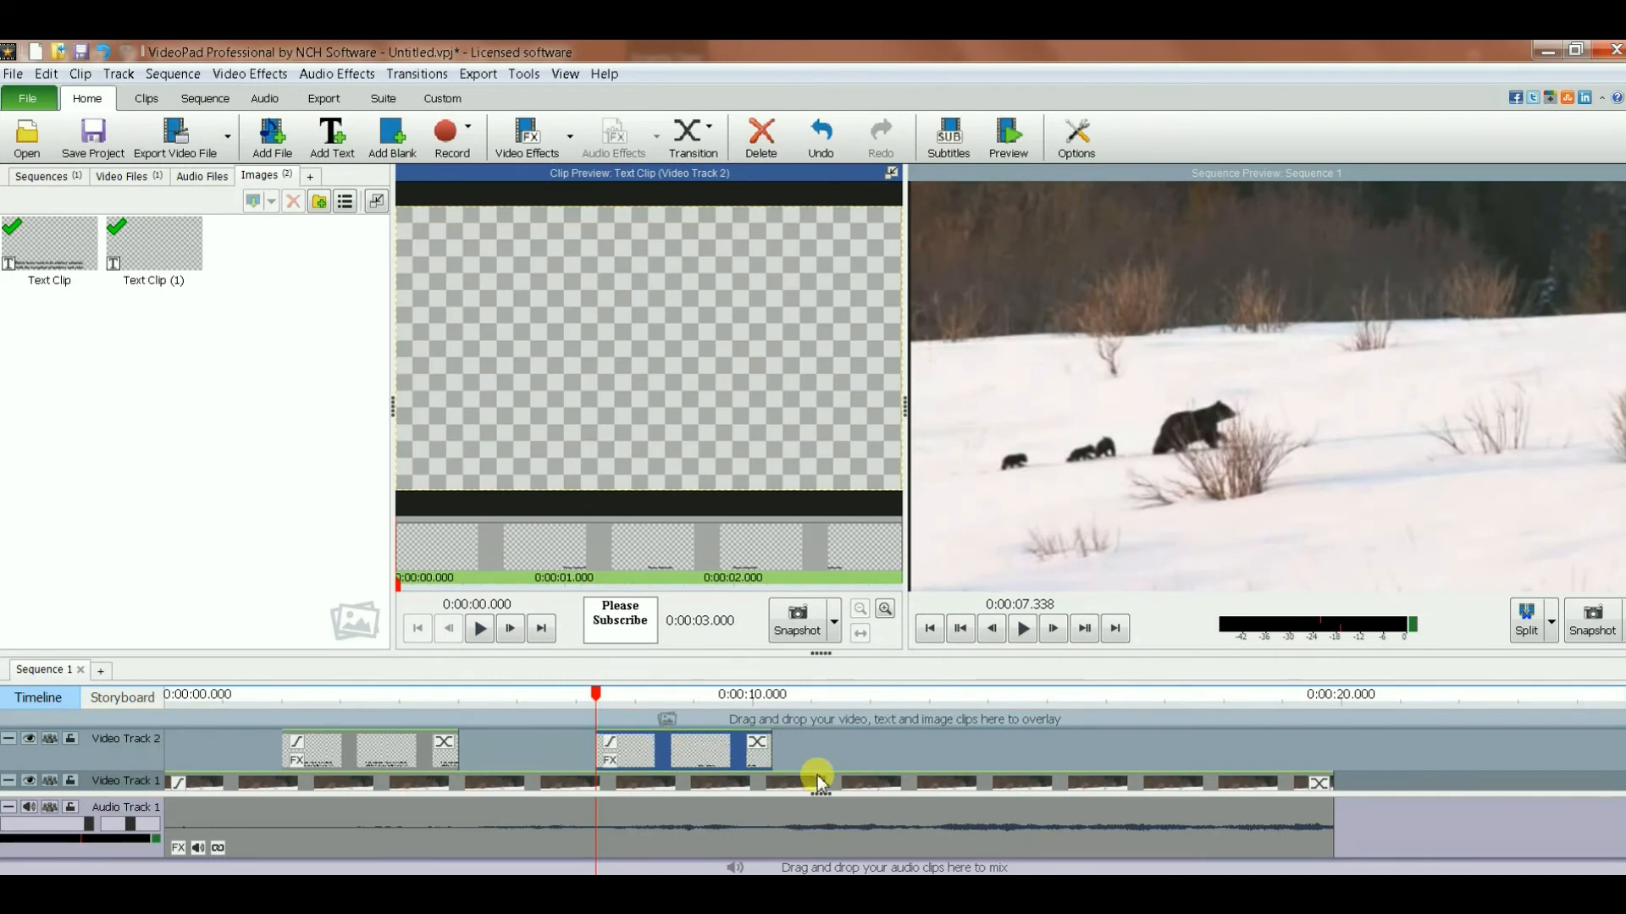
{"action": "mouse_move", "coordinate": [730, 750]}
{"action": "left_click_drag", "start_coordinate": [772, 758], "coordinate": [934, 756]}
{"action": "left_click_drag", "start_coordinate": [877, 755], "coordinate": [804, 748]}
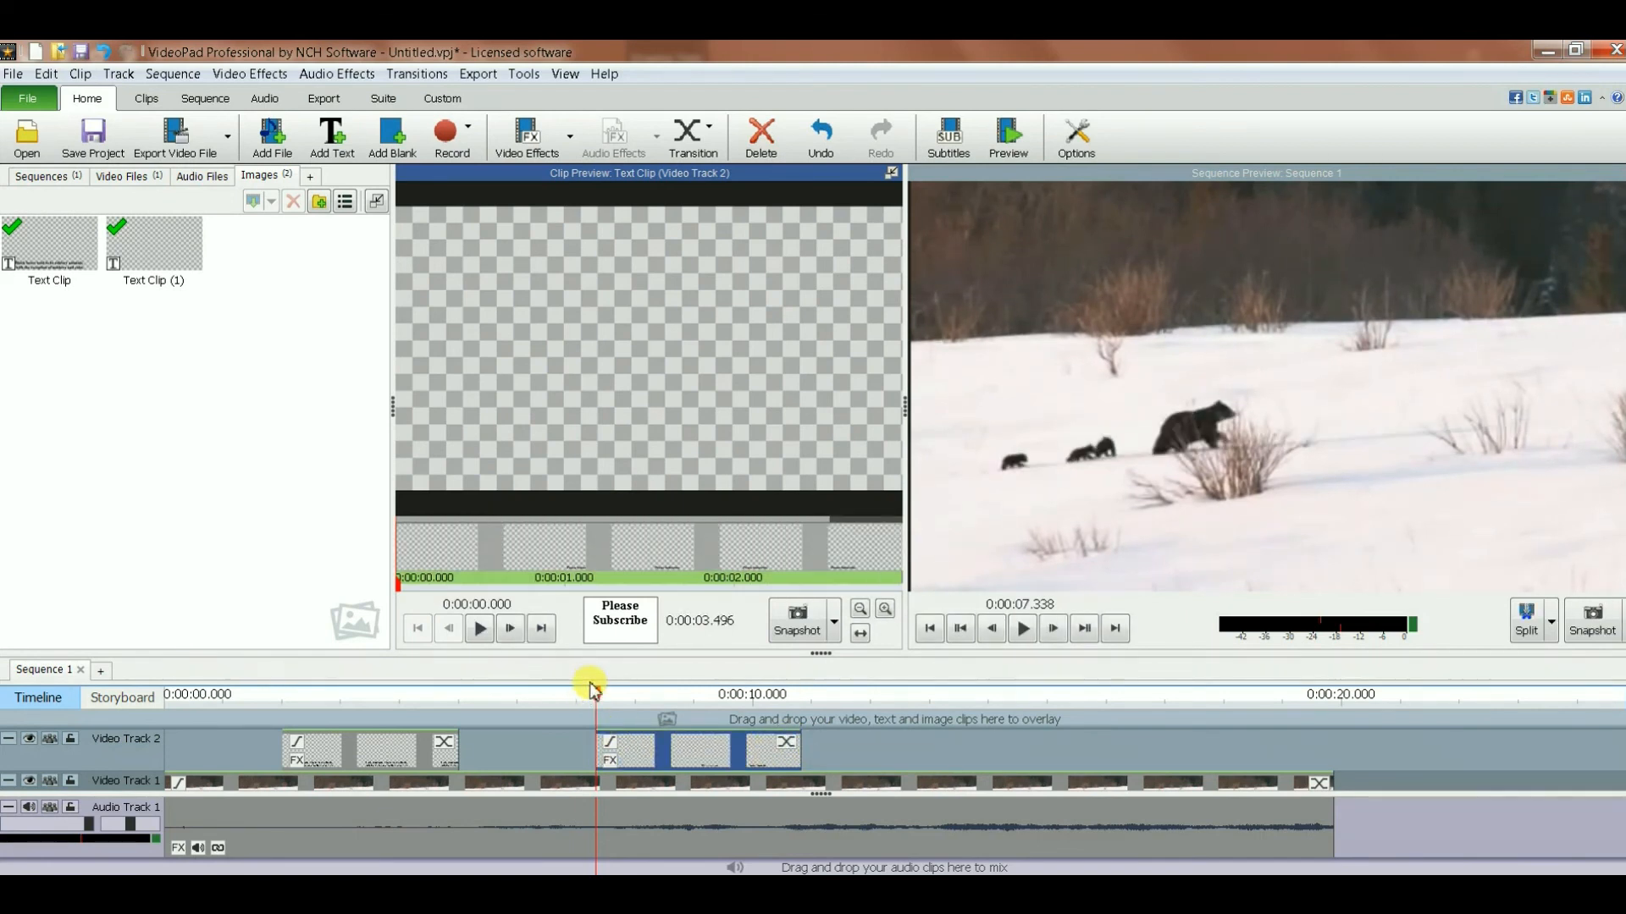
Play the sequence from 0:00:05.336 past the end of the "Please Subscribe" clip to check its scrolling.
{"action": "left_click_drag", "start_coordinate": [598, 698], "coordinate": [480, 710]}
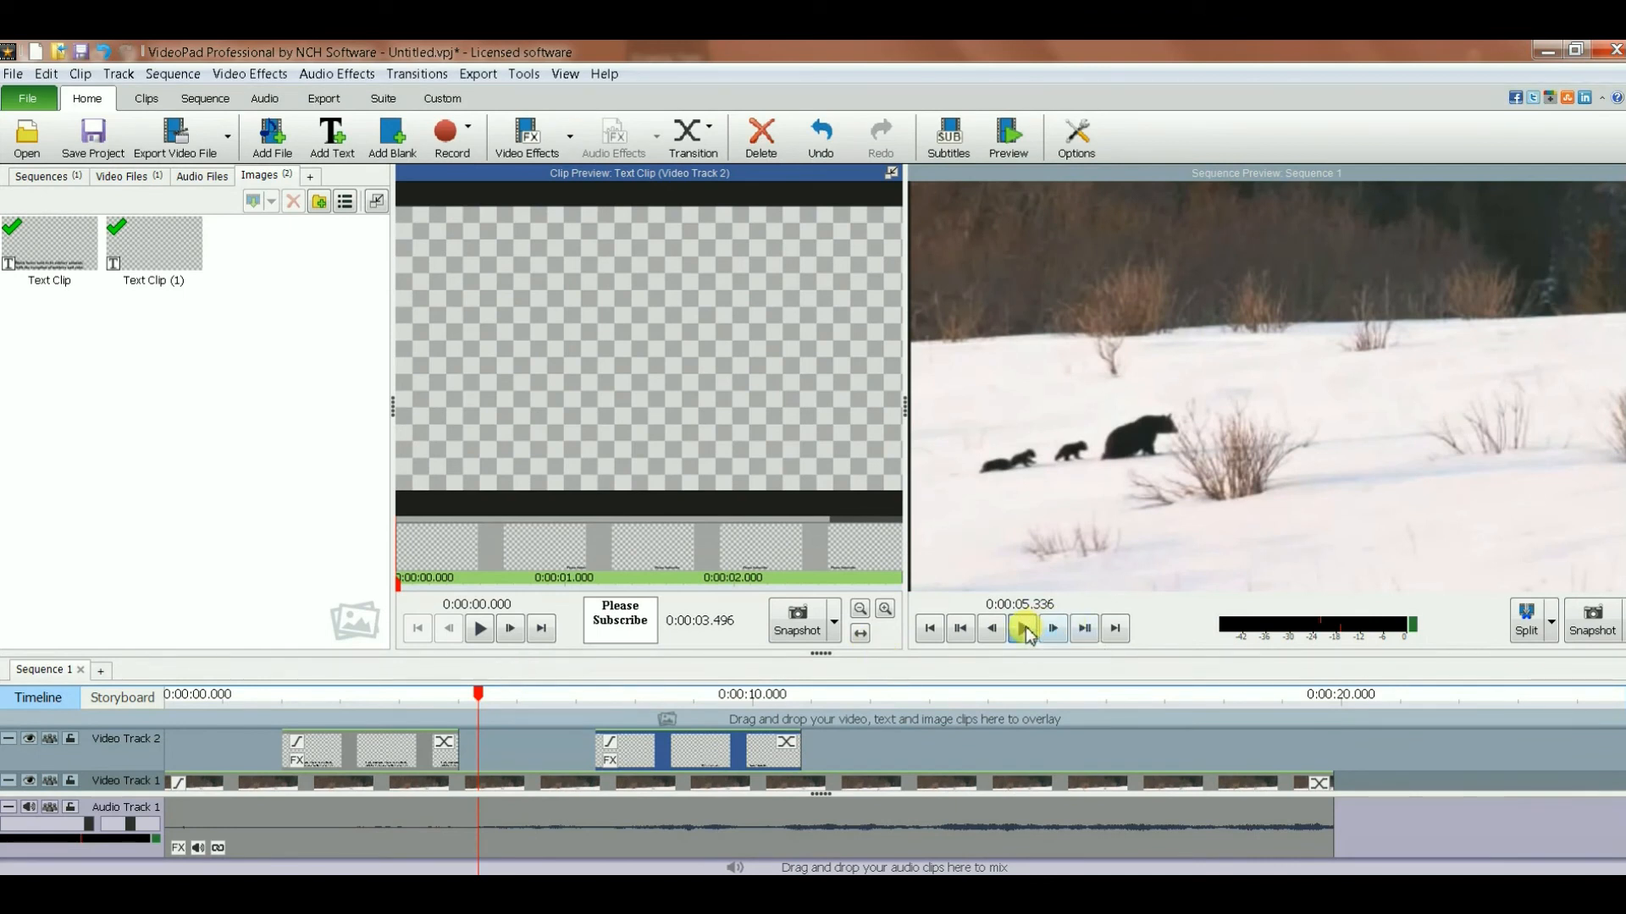
{"action": "left_click", "coordinate": [1024, 630]}
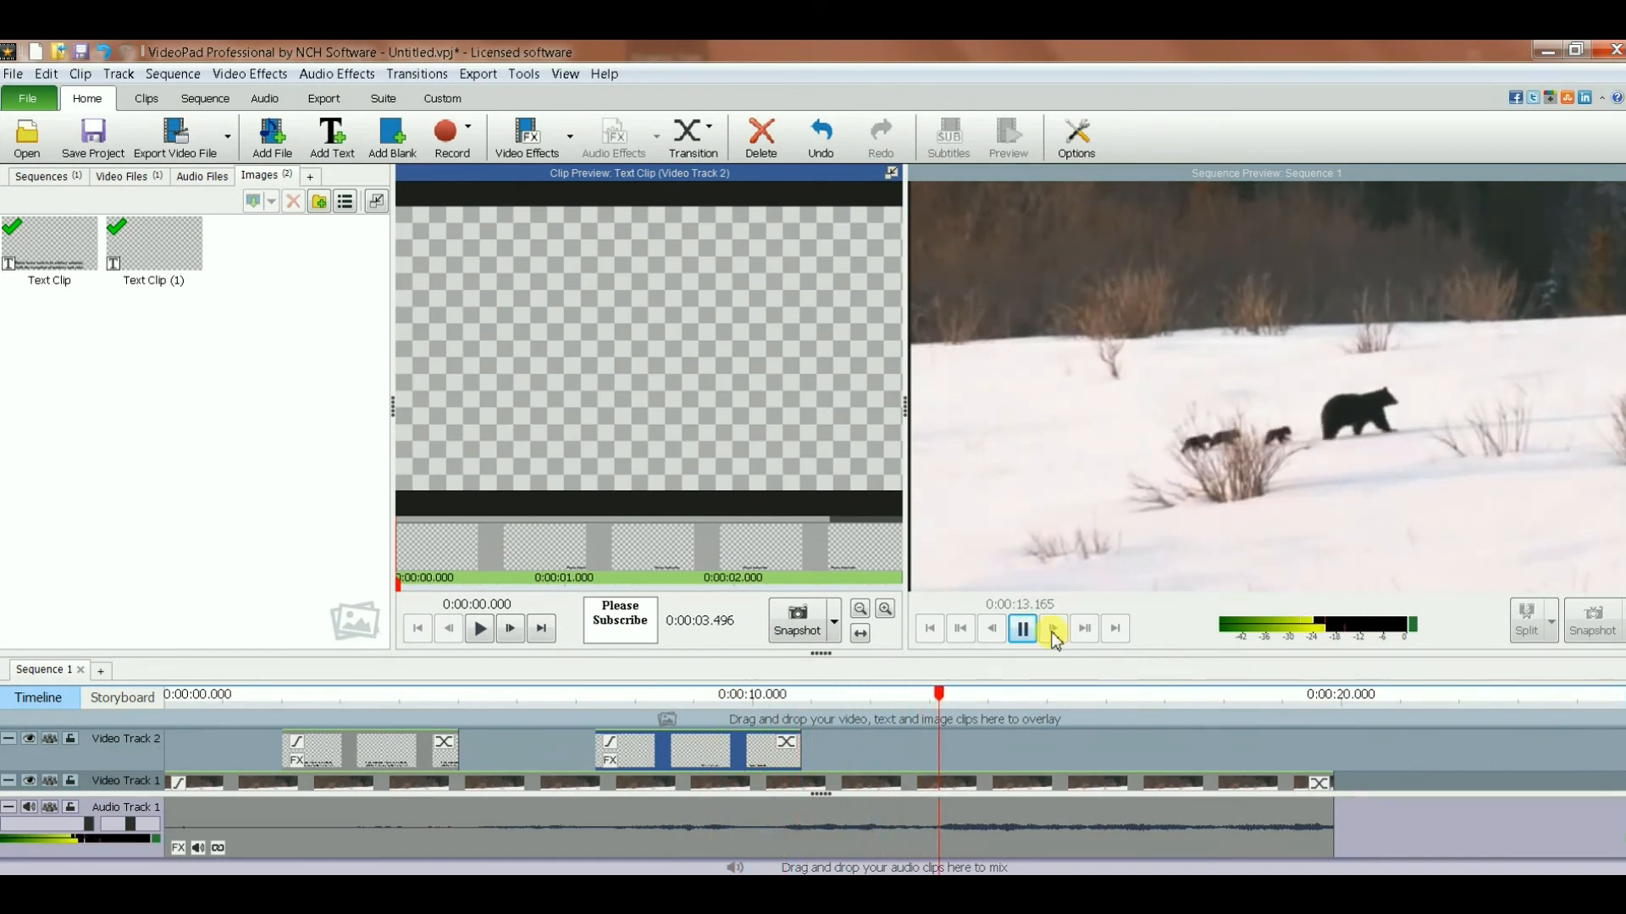
{"action": "left_click", "coordinate": [1023, 628]}
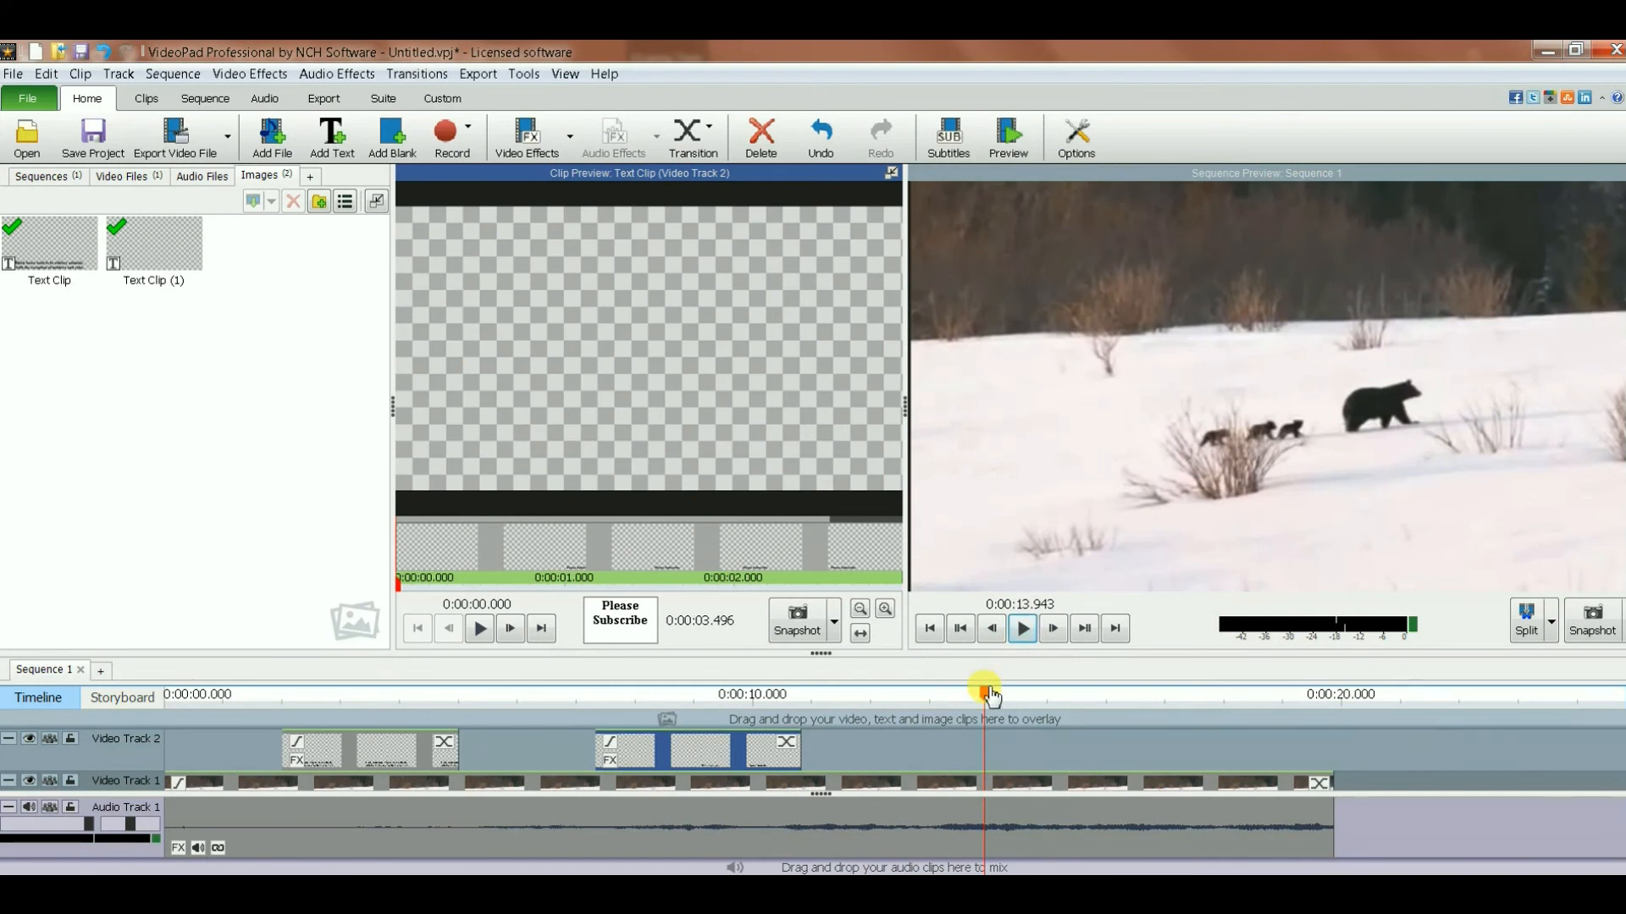
Move the playhead back to 0:00:06.546 and lengthen the "Please Subscribe" clip to 0:00:08.483.
{"action": "left_click_drag", "start_coordinate": [989, 696], "coordinate": [553, 739]}
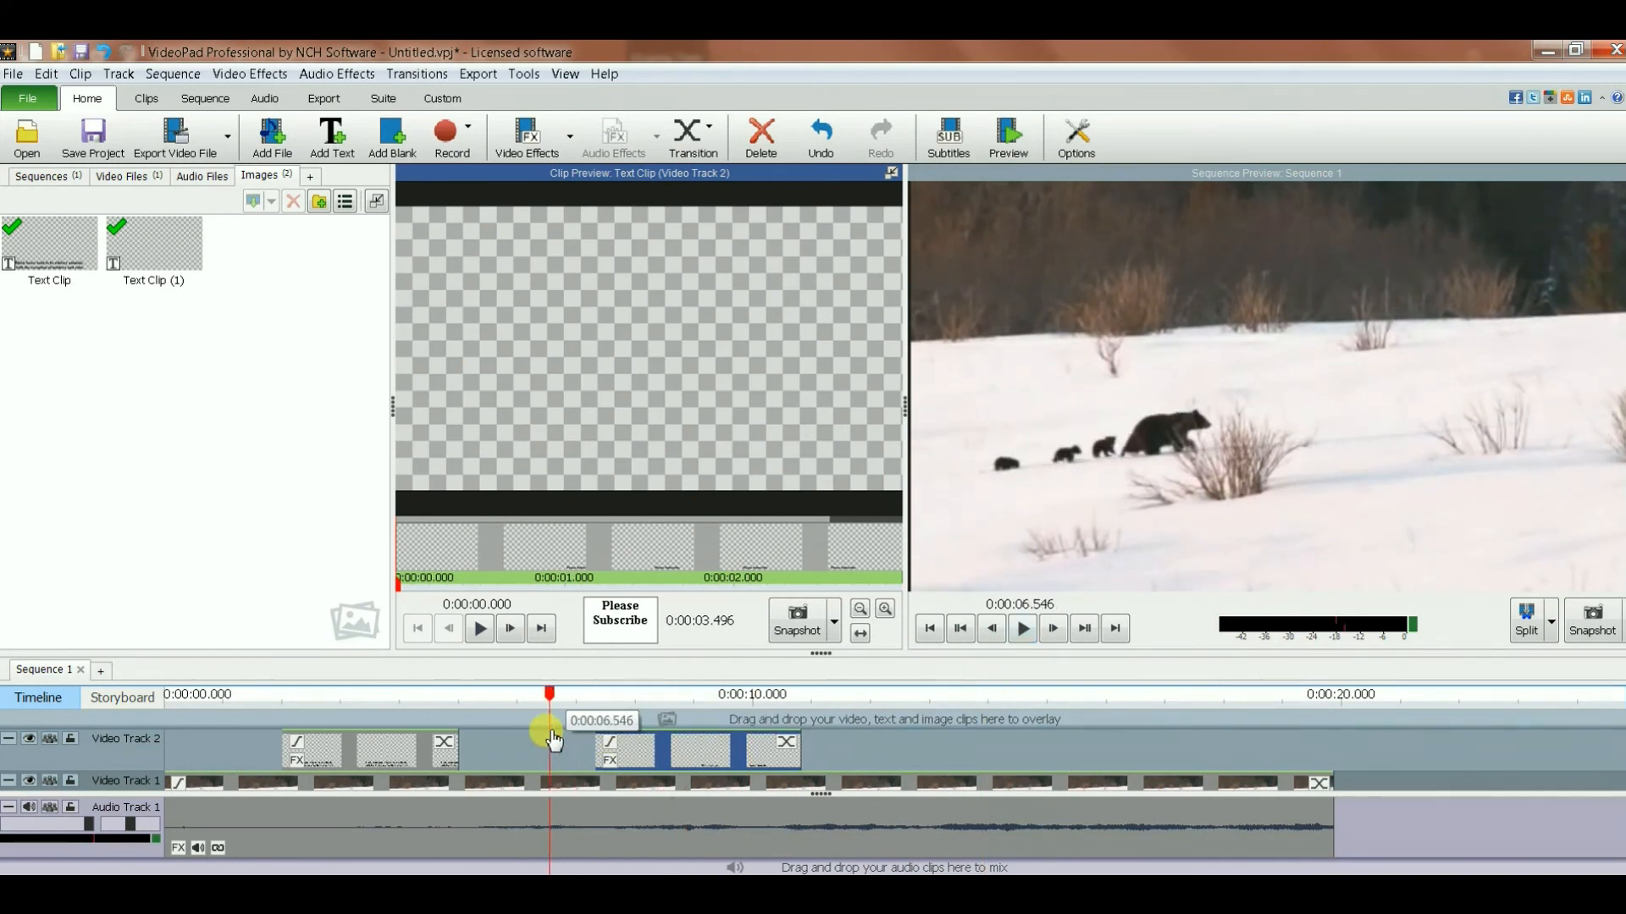
{"action": "left_click_drag", "start_coordinate": [800, 750], "coordinate": [1093, 745]}
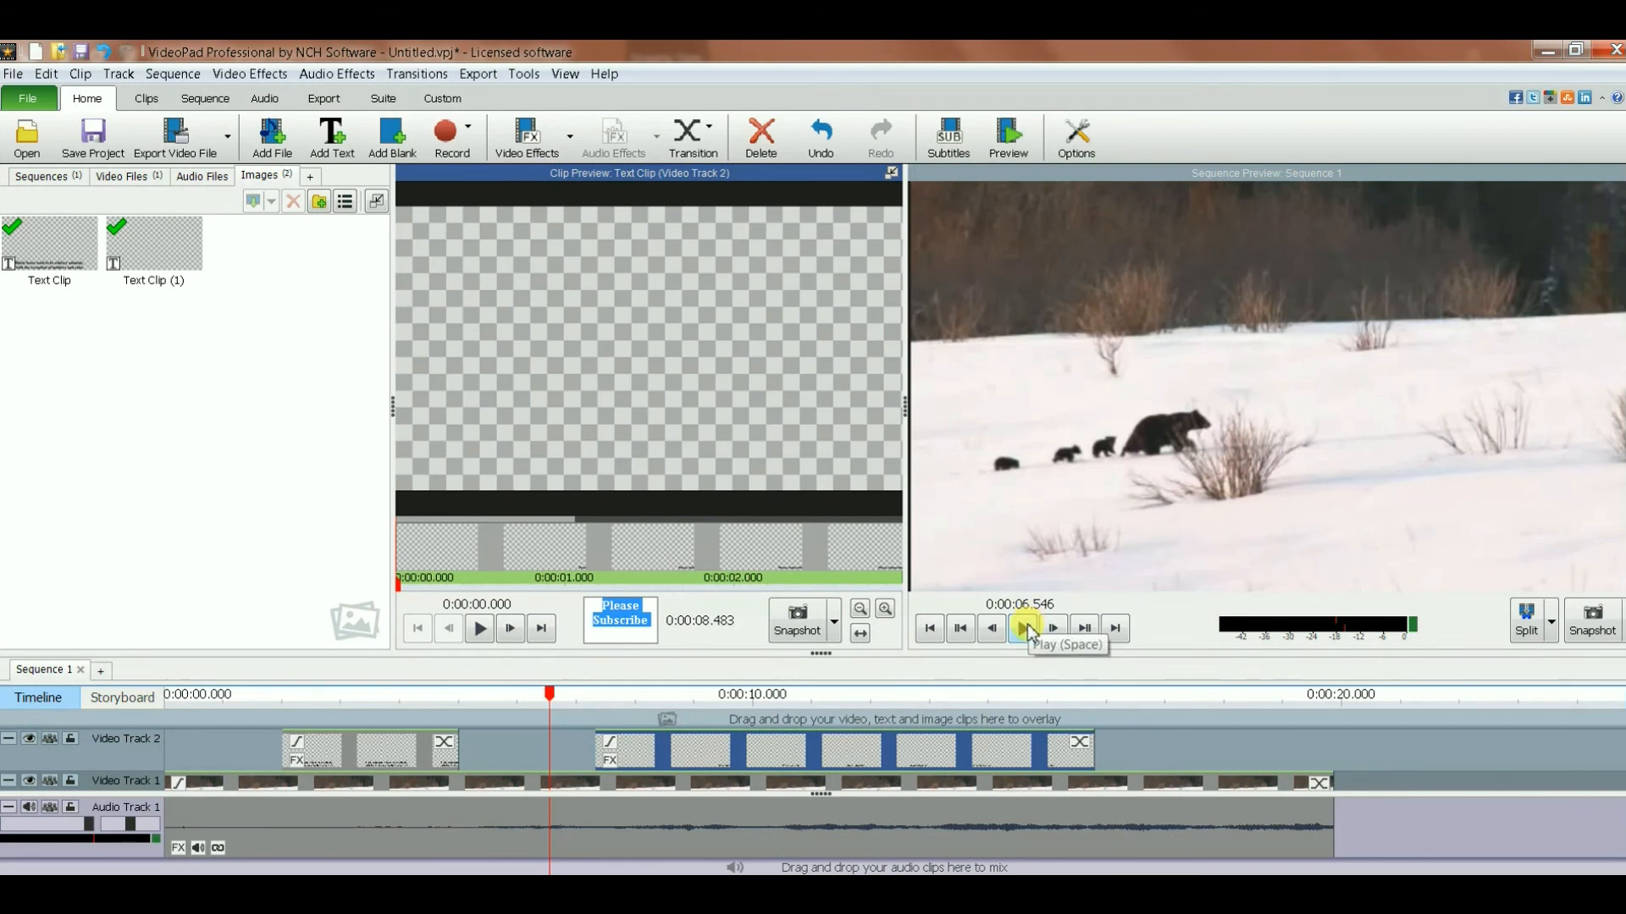
Play the sequence from 0:00:06.546 to its end, and replay it from the start to check both captions.
{"action": "left_click", "coordinate": [1025, 629]}
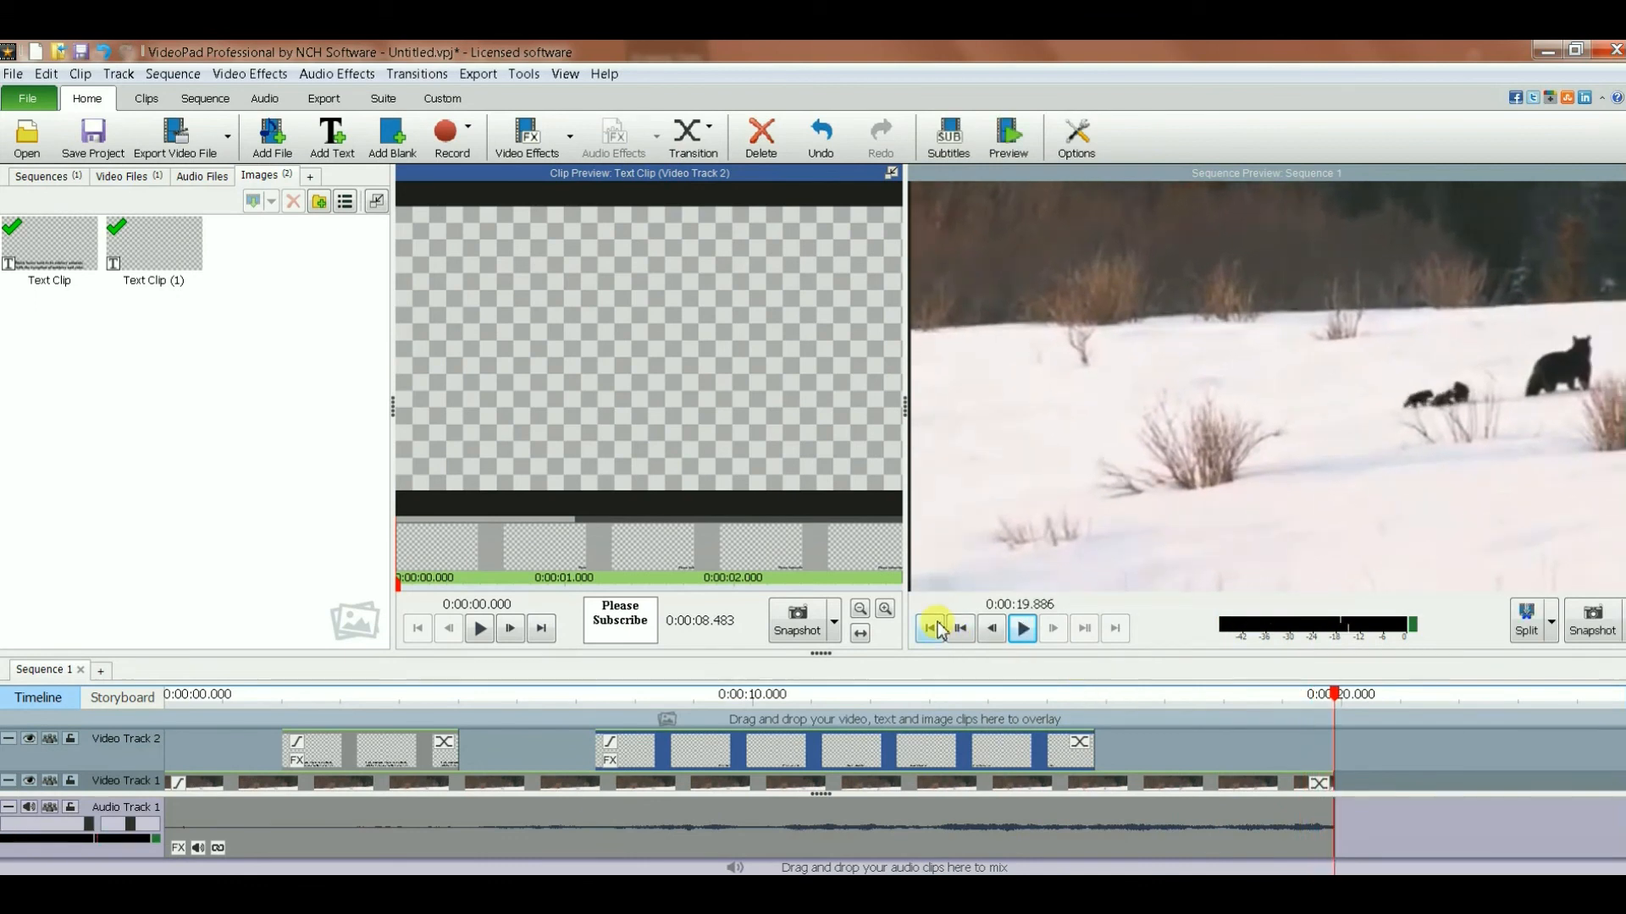
{"action": "left_click", "coordinate": [931, 628]}
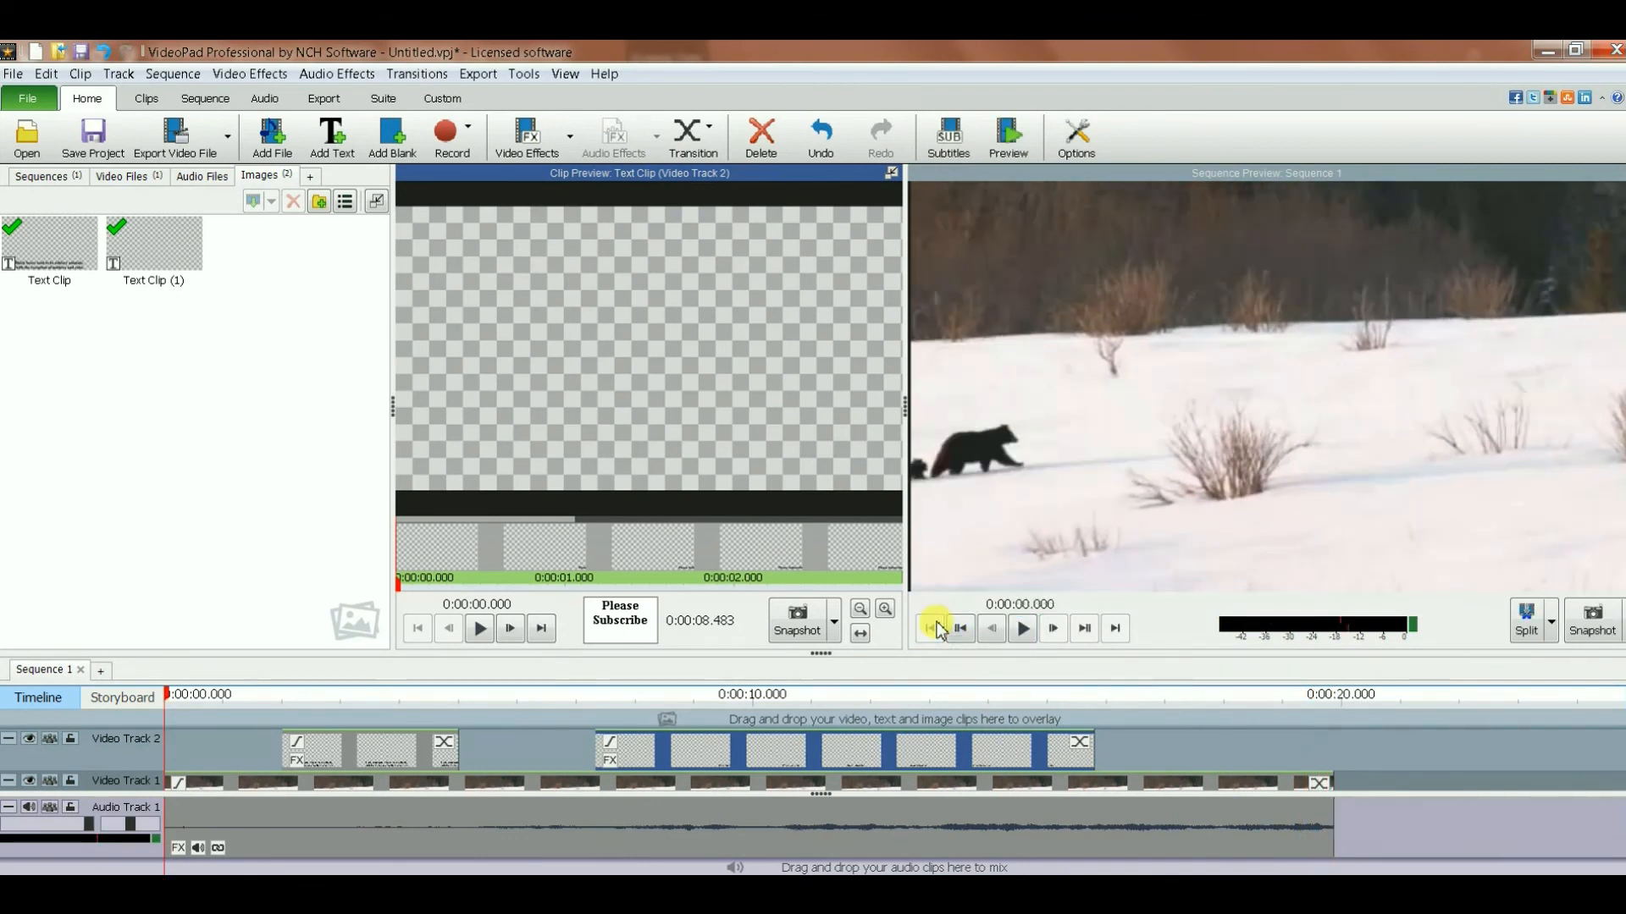
{"action": "left_click", "coordinate": [1024, 627]}
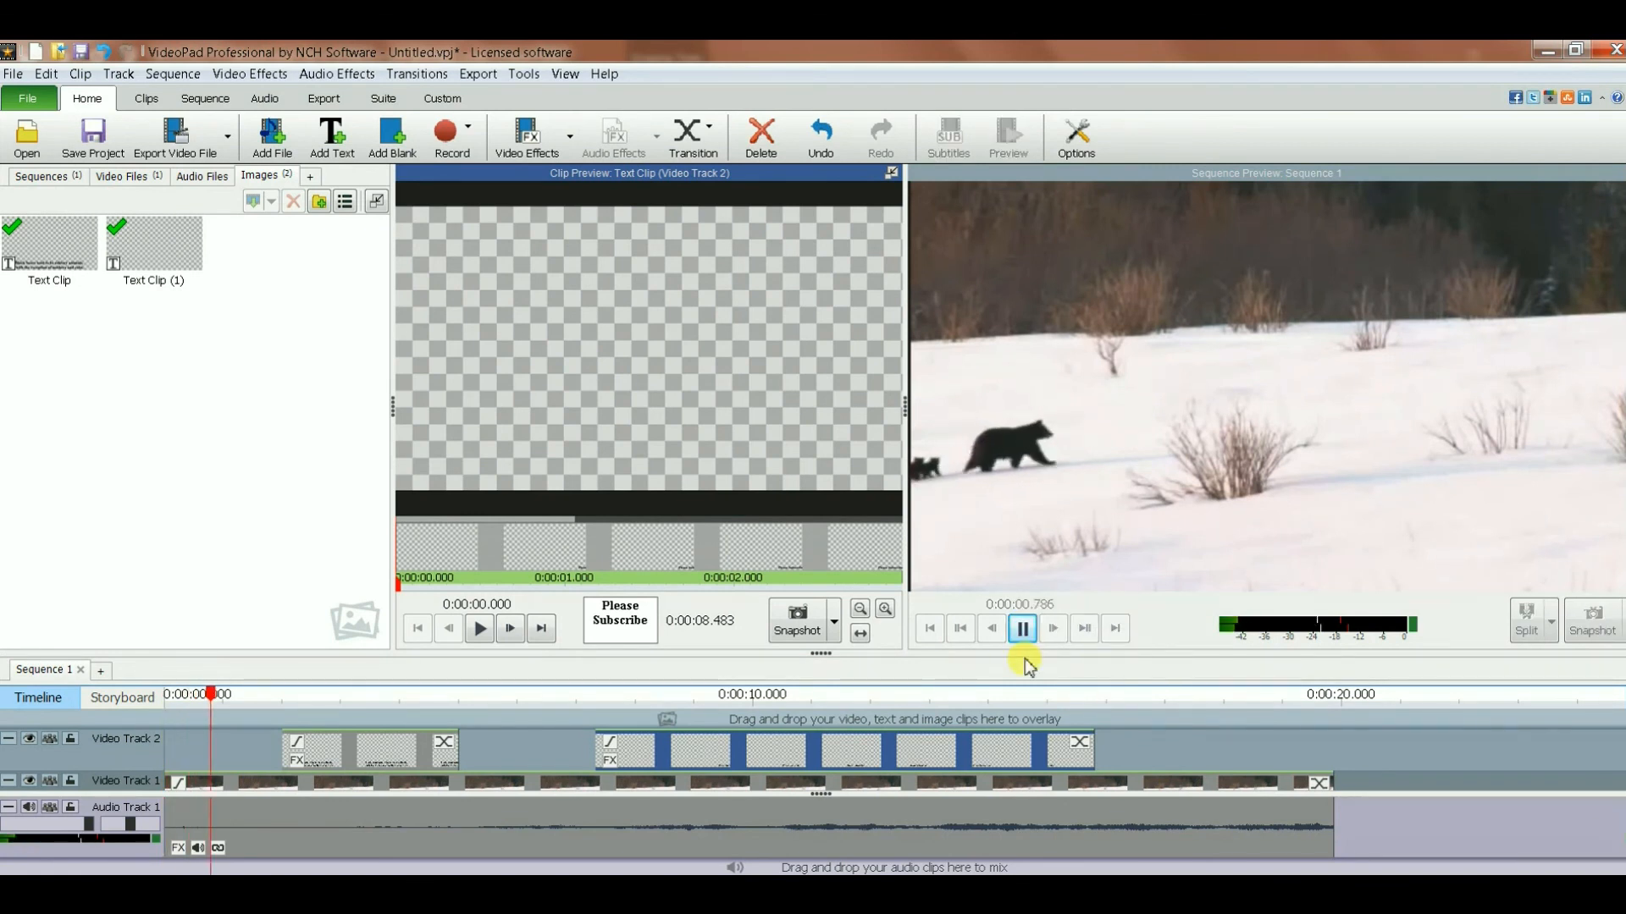